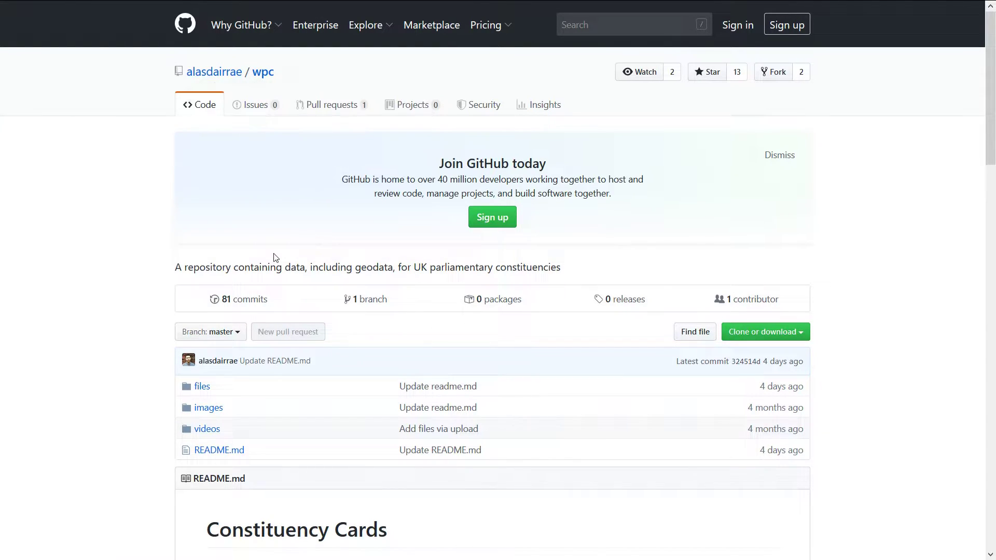
pyautogui.scroll(-1, 311, 176)
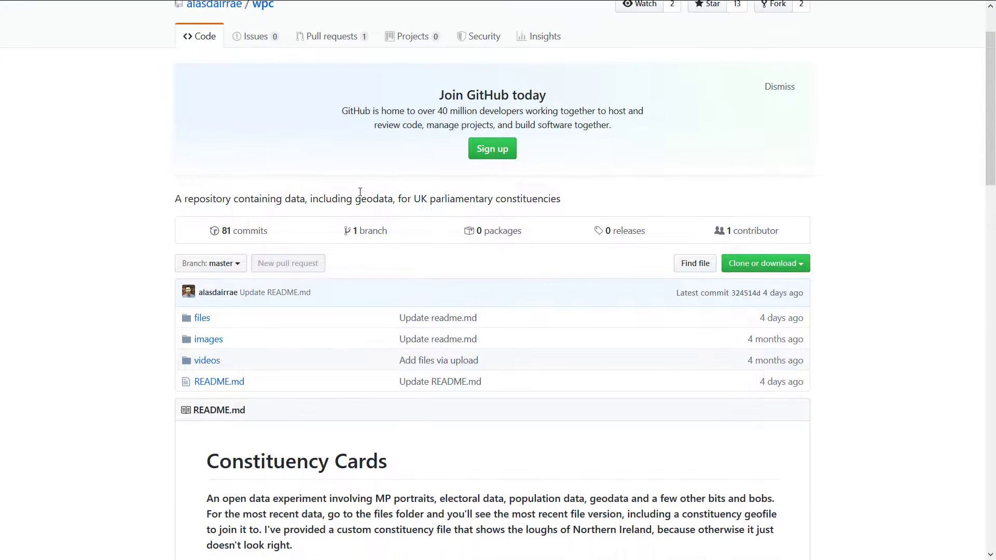
pyautogui.scroll(1, 363, 188)
pyautogui.scroll(-8, 362, 228)
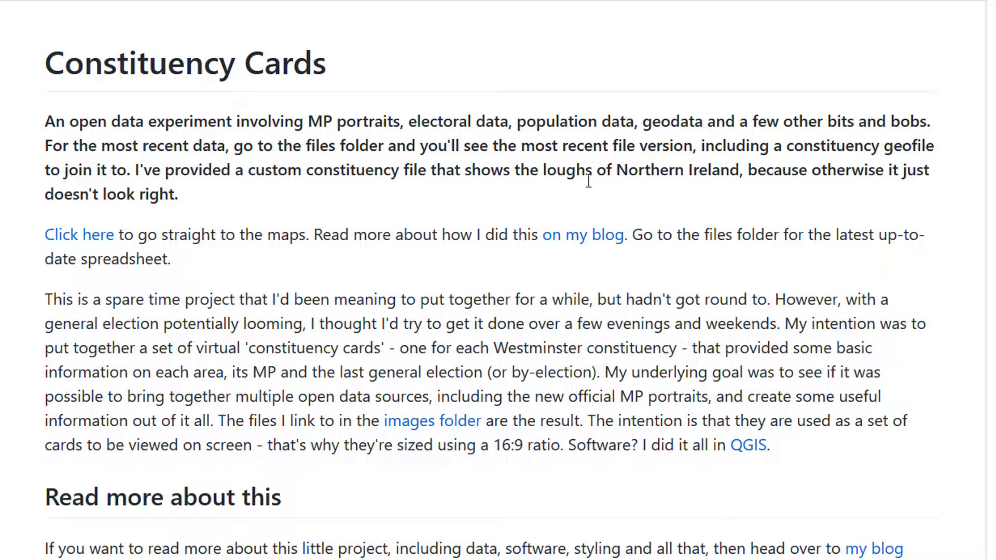
pyautogui.scroll(-2, 542, 234)
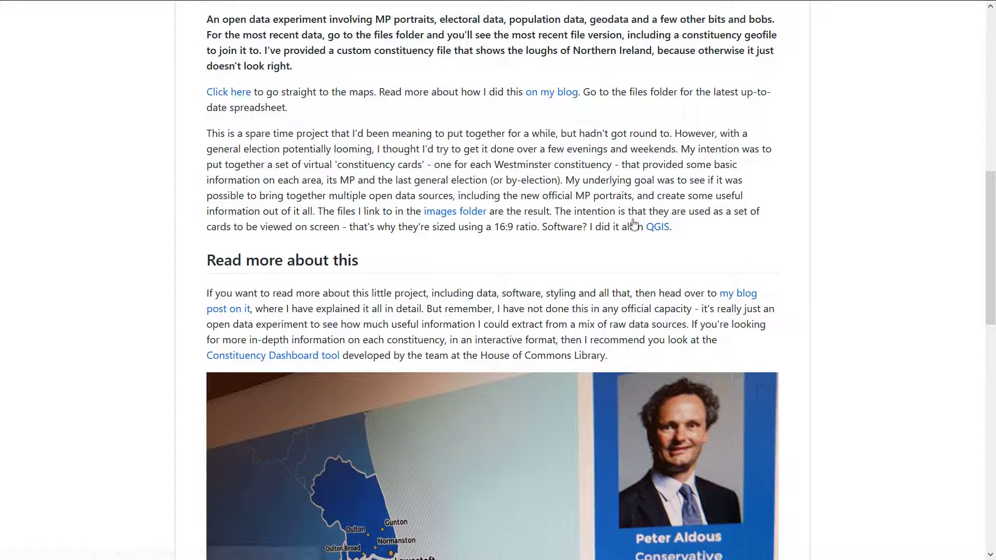
pyautogui.scroll(-10, 669, 278)
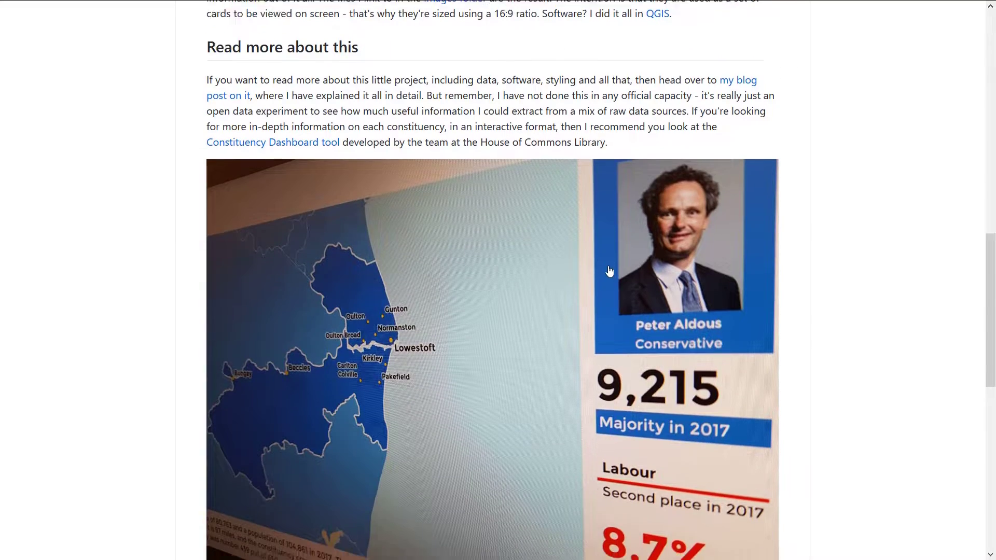
pyautogui.scroll(-5, 609, 271)
pyautogui.scroll(20, 611, 254)
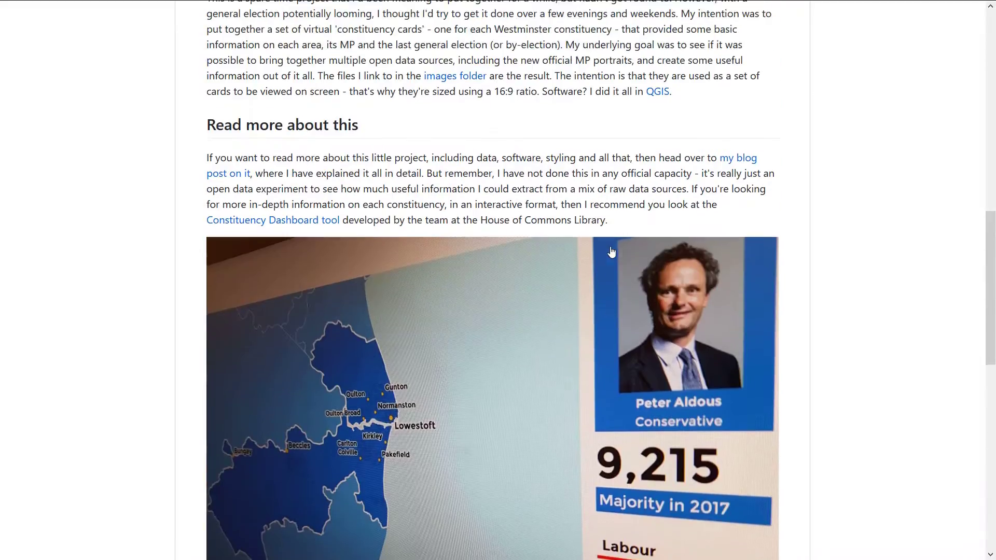
pyautogui.scroll(3, 611, 244)
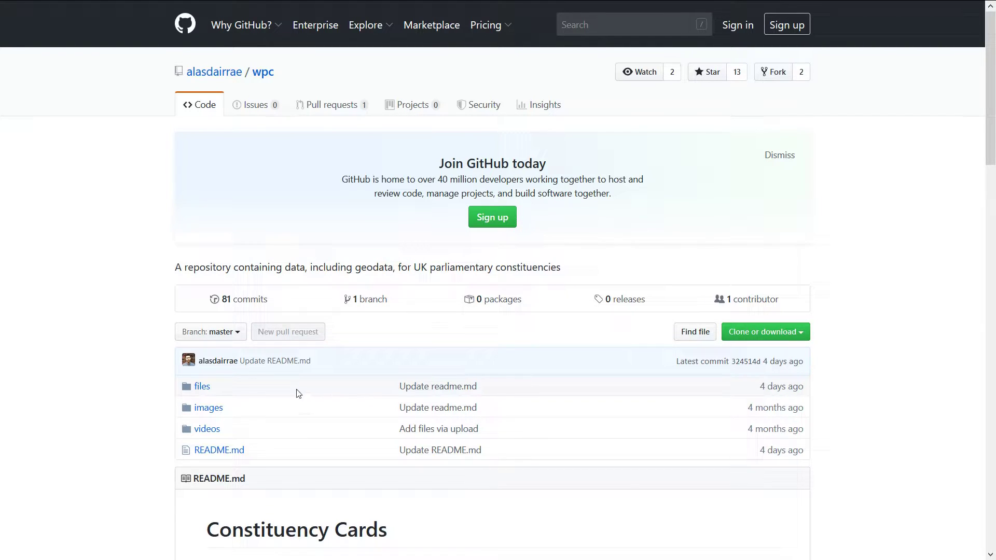
pyautogui.scroll(-9, 585, 404)
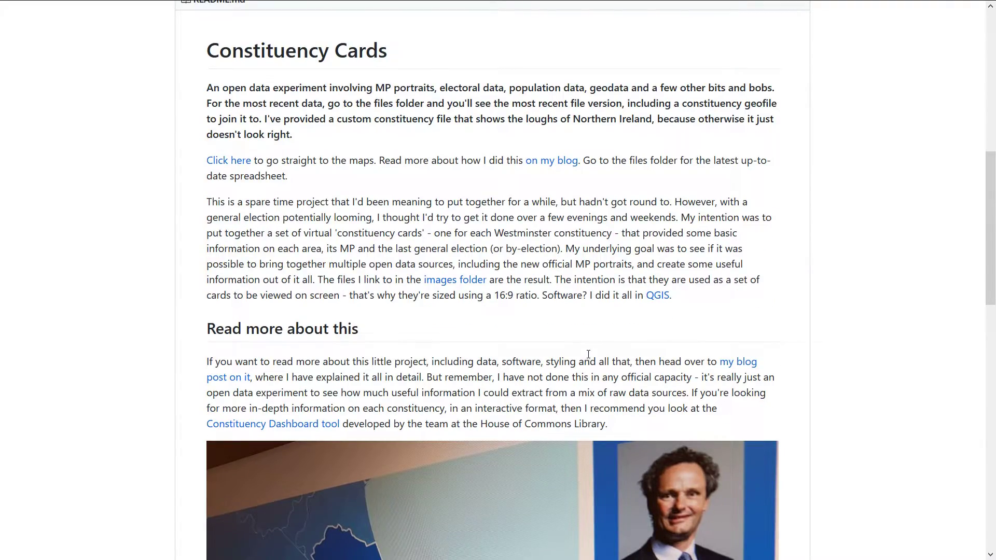
pyautogui.scroll(5, 597, 348)
pyautogui.scroll(-12, 615, 335)
pyautogui.scroll(7, 614, 321)
pyautogui.scroll(9, 615, 320)
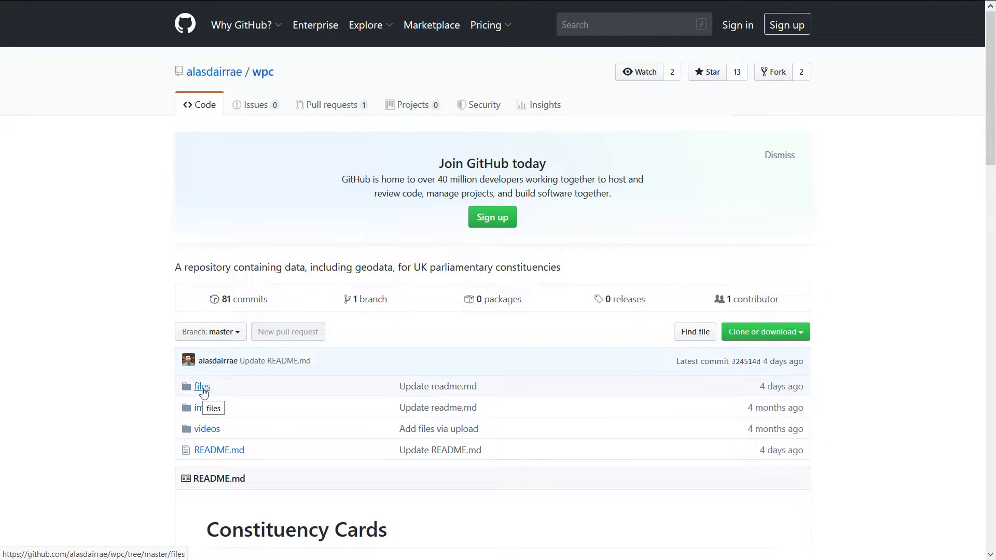
# - Open the repository's 'files' folder and scroll down to its readme
pyautogui.click(202, 388)
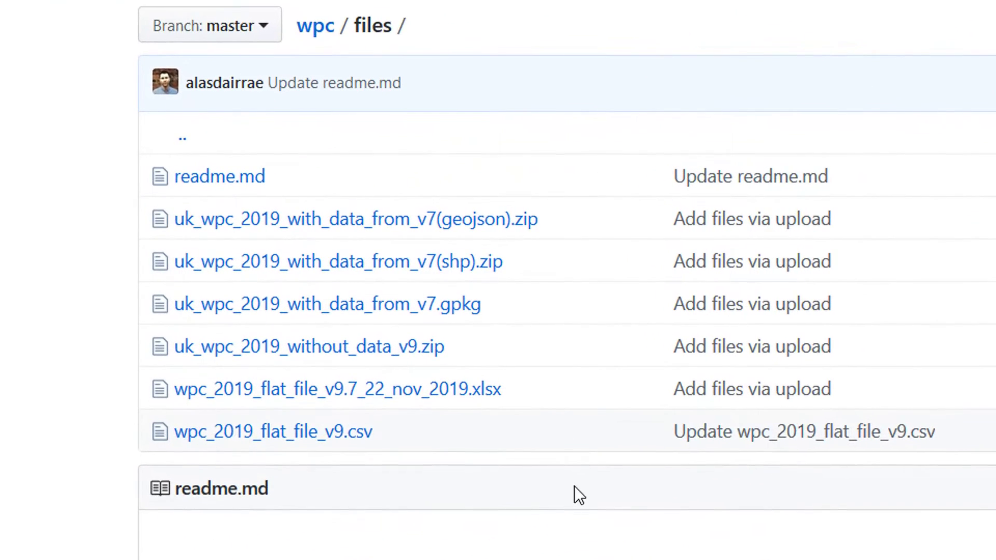
pyautogui.scroll(-5, 578, 509)
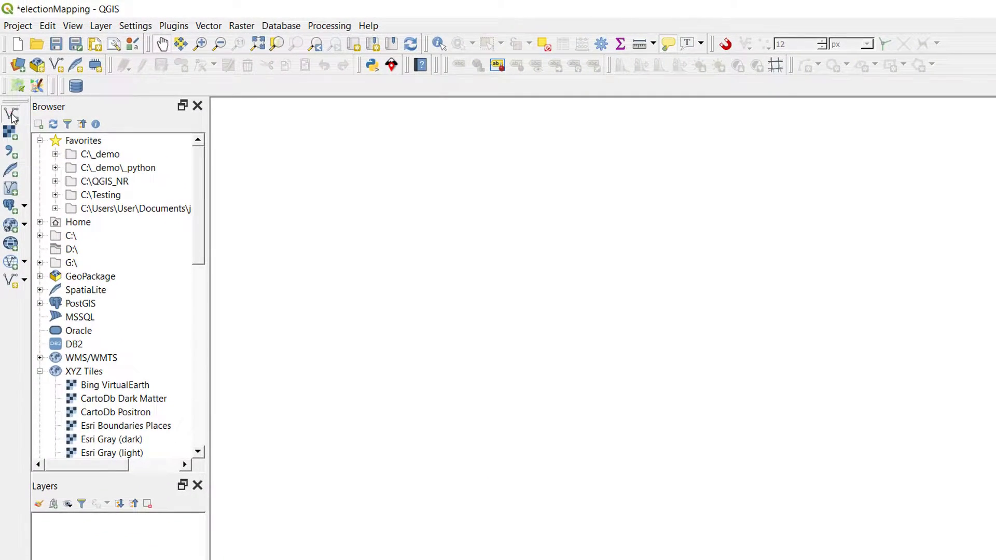
# - Add the uk_wpc_2019_without_data_v9 .shp from electionMapping01 as a vector layer
pyautogui.click(44, 261)
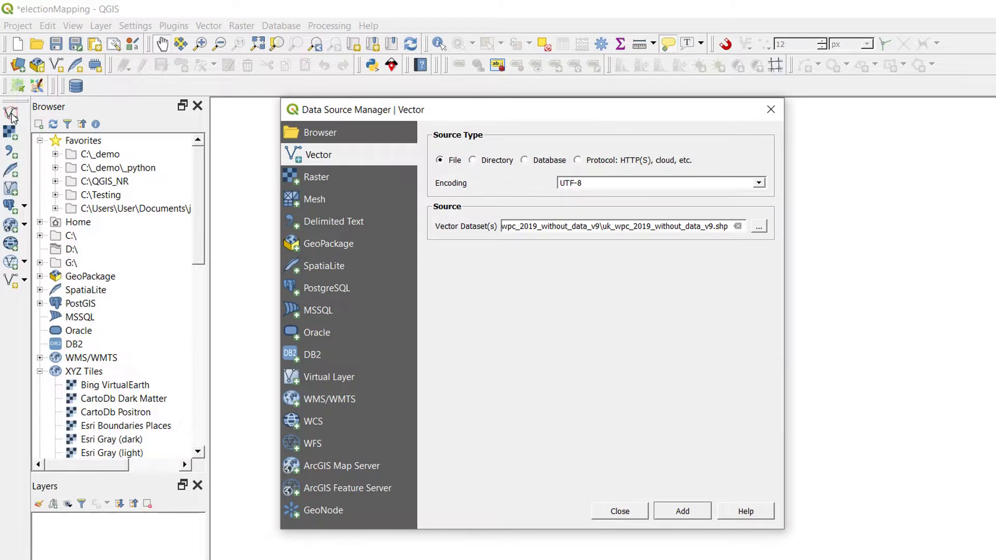
pyautogui.click(755, 228)
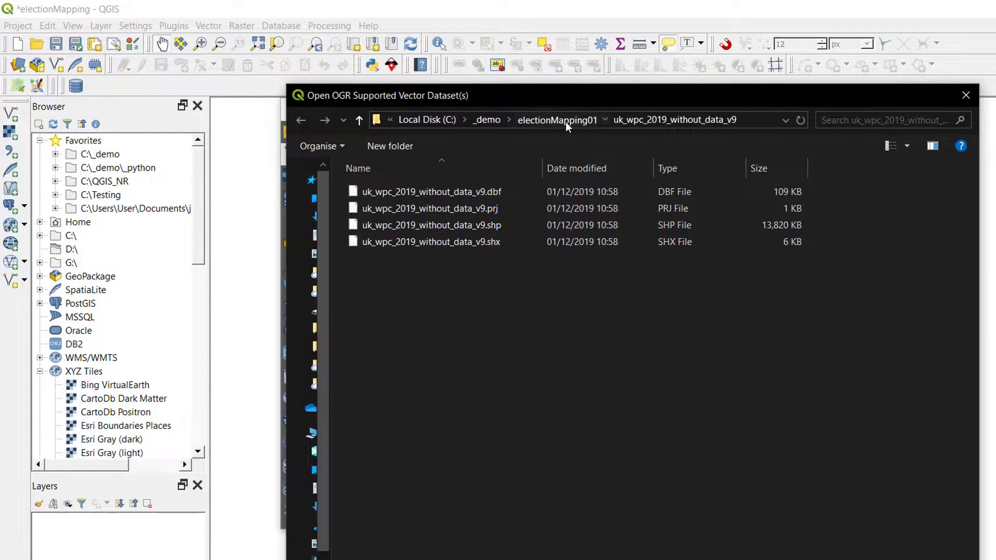
pyautogui.click(564, 120)
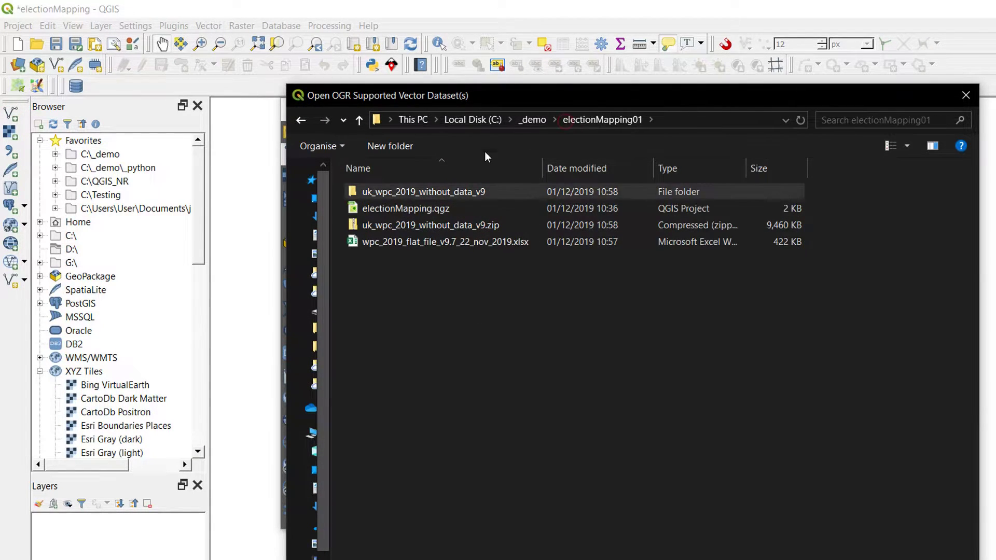
pyautogui.doubleClick(403, 194)
pyautogui.click(410, 228)
pyautogui.press('Return')
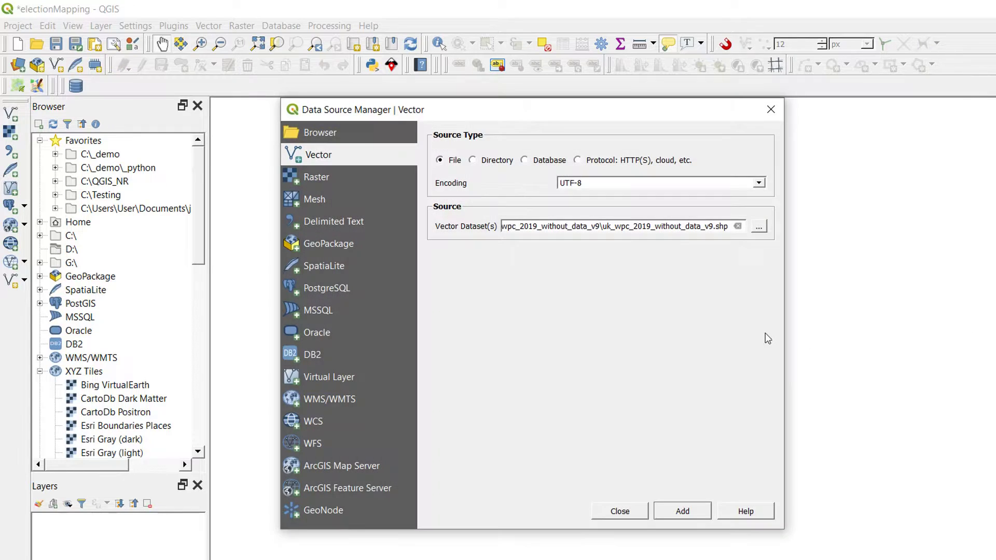
pyautogui.click(692, 515)
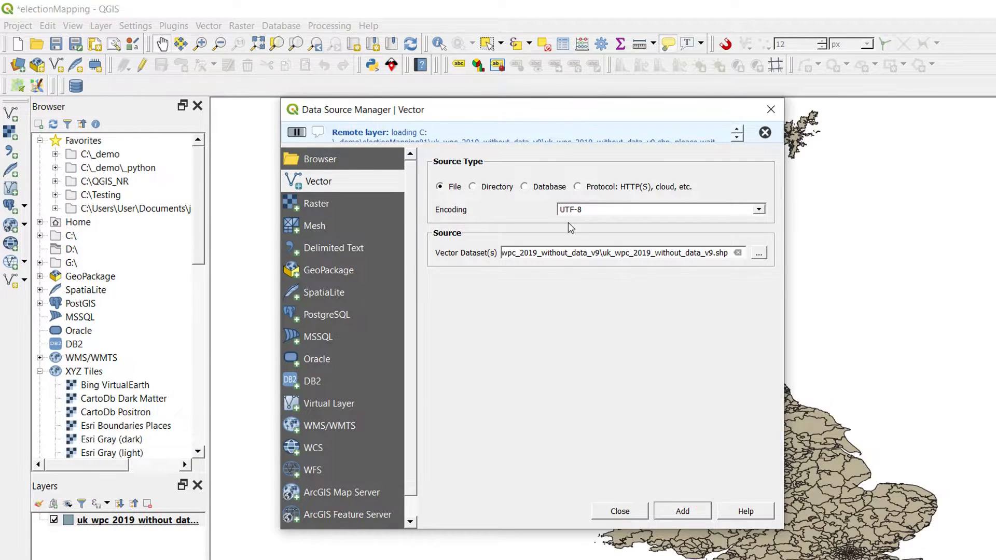
pyautogui.click(770, 109)
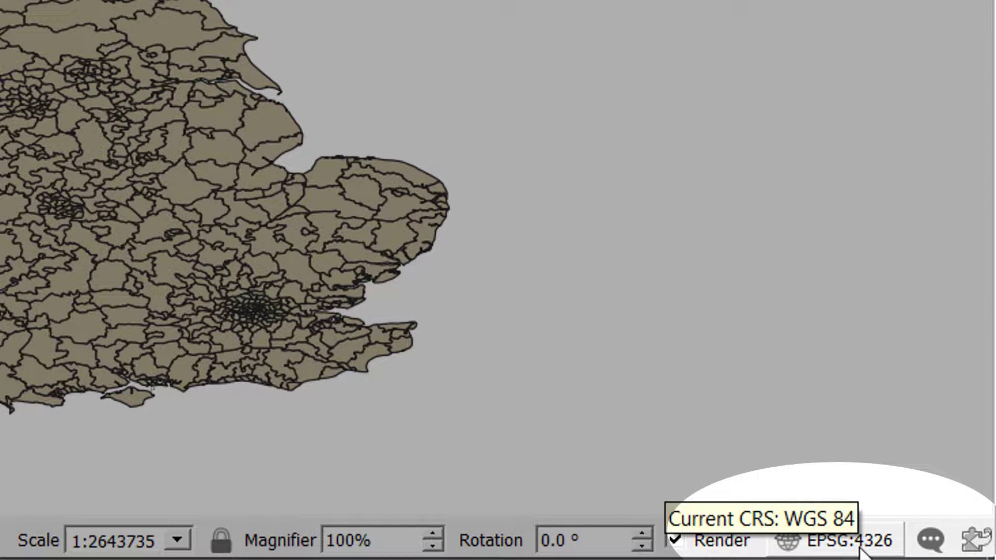
# - Set the project CRS to OSGB 1936 / British National Grid (EPSG:27700)
pyautogui.click(853, 542)
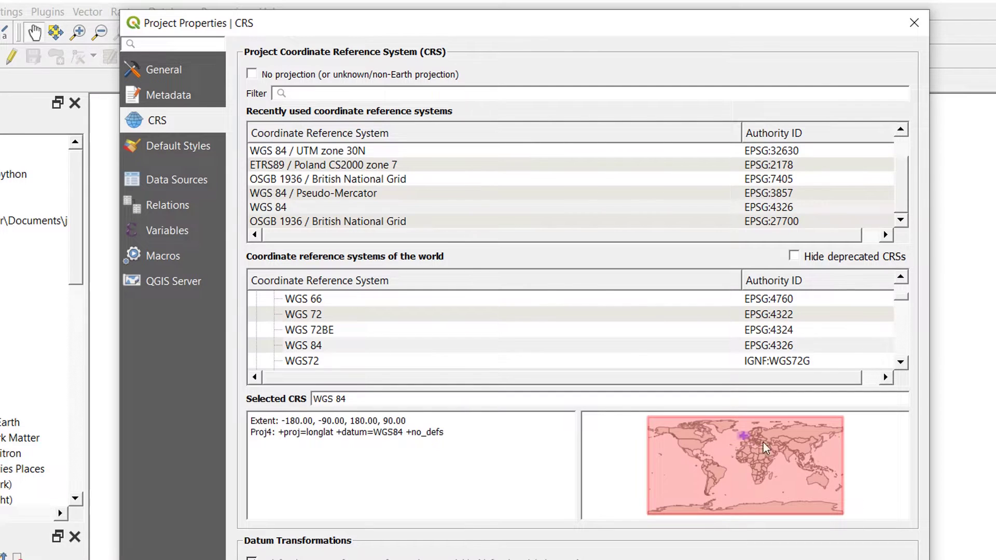
pyautogui.click(334, 222)
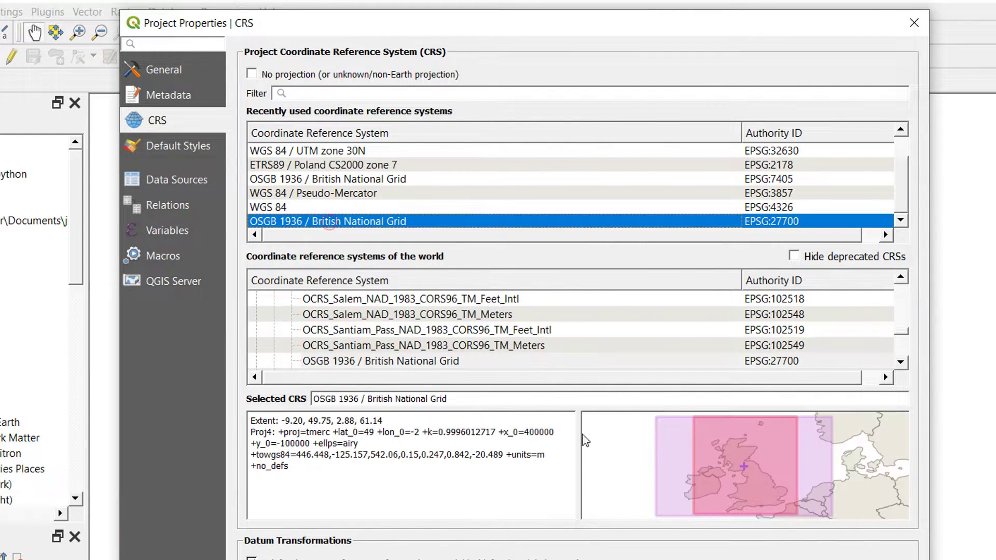
pyautogui.press('Return')
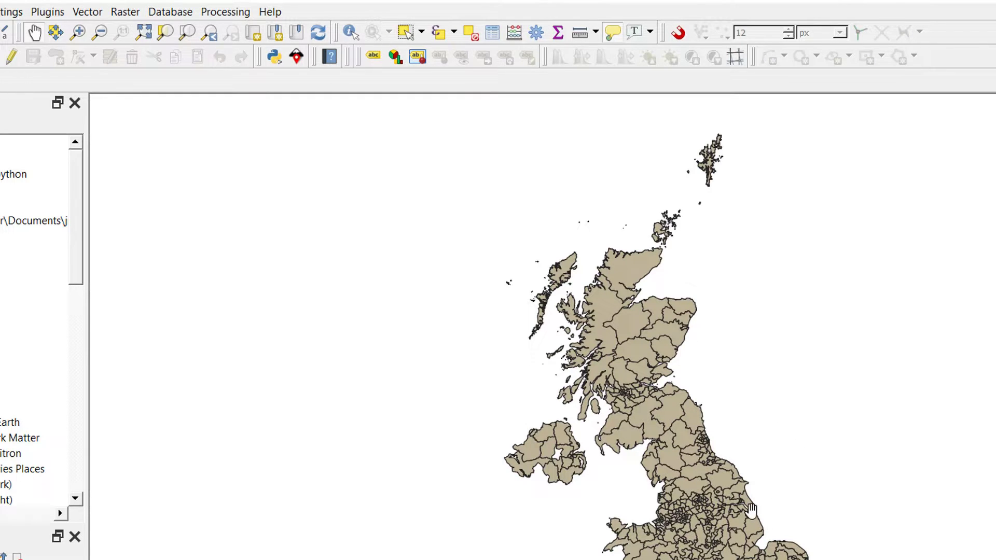
pyautogui.moveTo(748, 511)
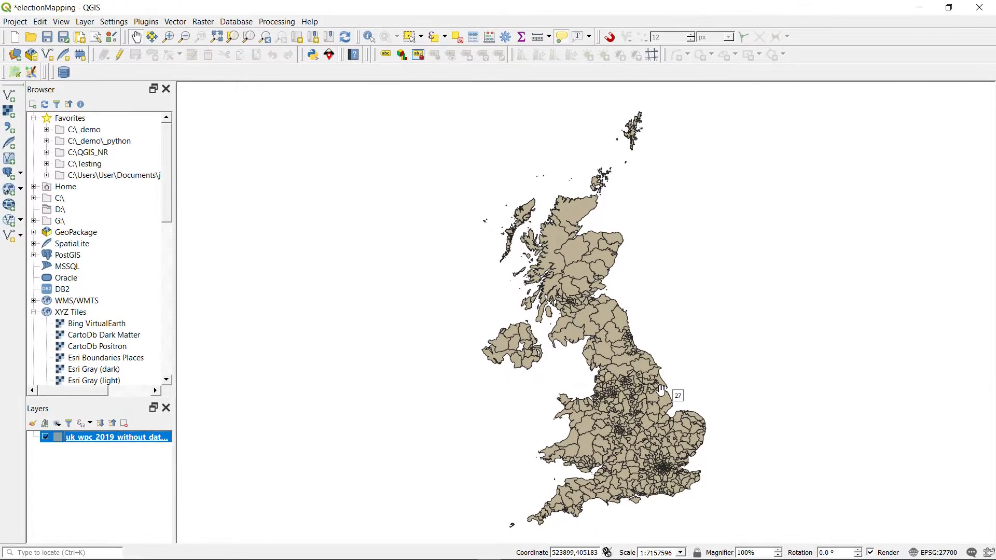
# - Open the constituency layer's attribute table and browse the objectid, pcon18cd and pcon18nm rows
pyautogui.rightClick(86, 441)
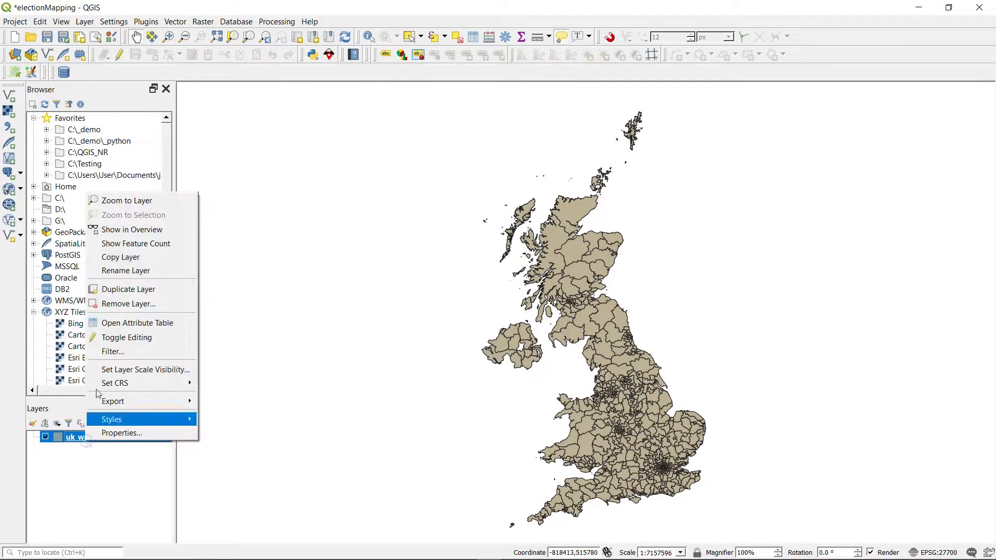
pyautogui.click(121, 326)
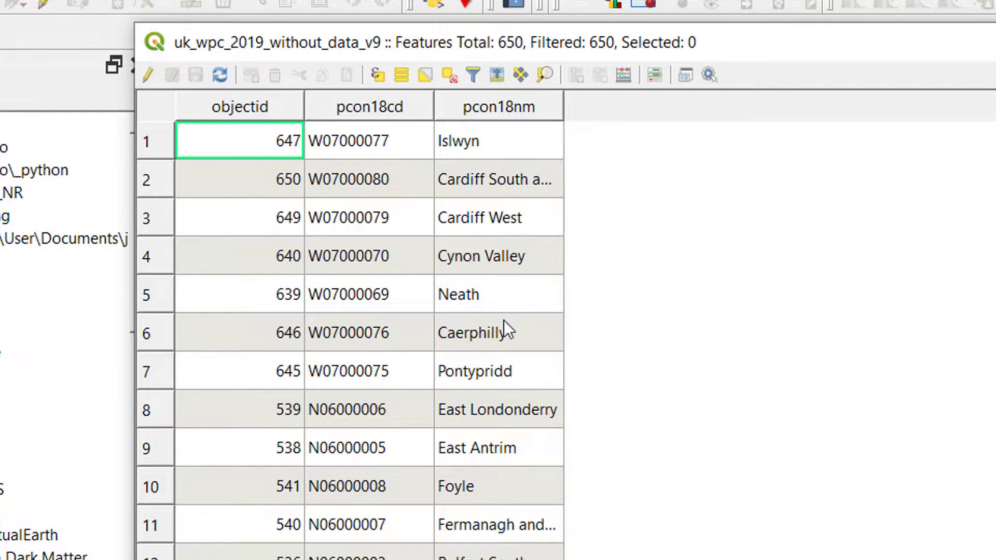
pyautogui.scroll(-20, 500, 347)
pyautogui.scroll(-20, 536, 360)
pyautogui.scroll(-20, 369, 340)
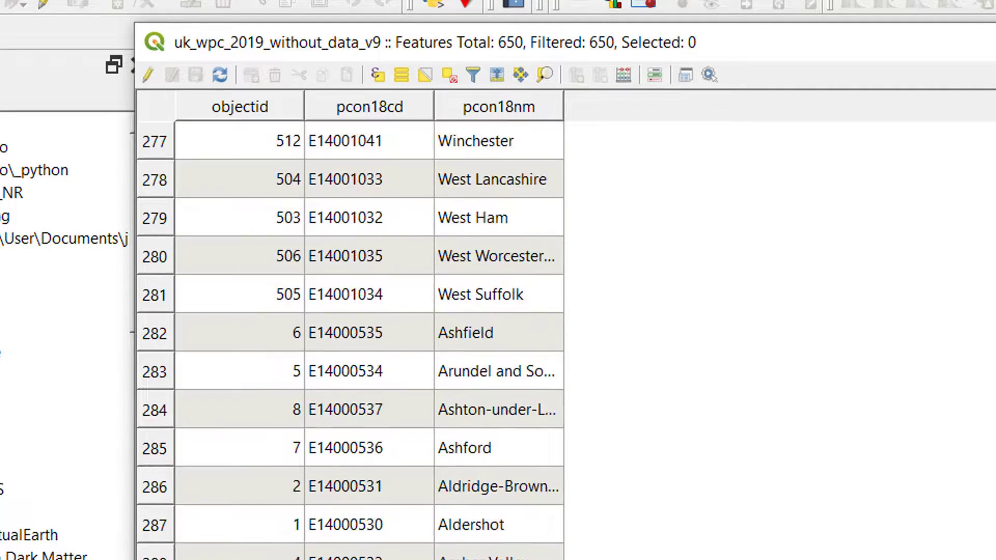
pyautogui.scroll(20, 369, 339)
pyautogui.hotkey('ctrl', 'Home')
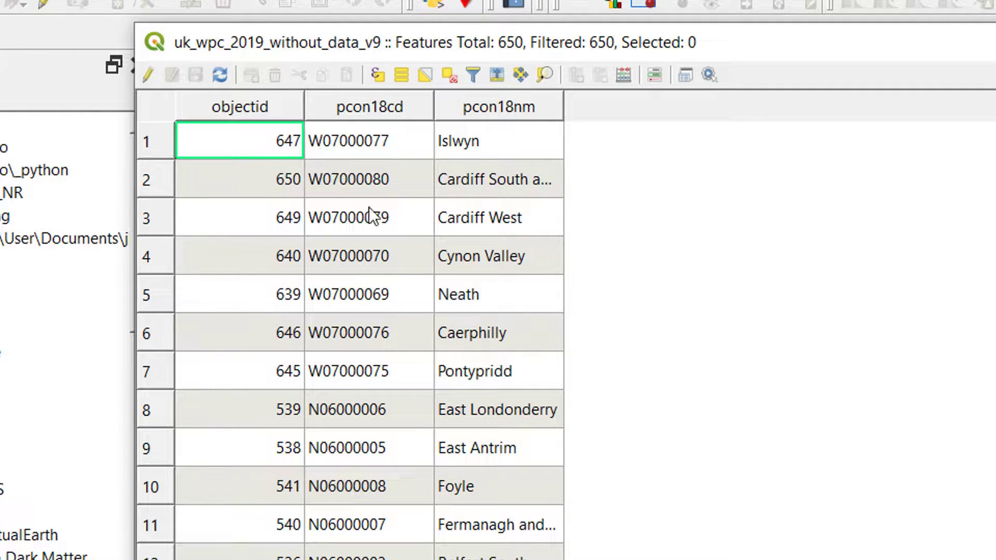
pyautogui.scroll(-20, 444, 503)
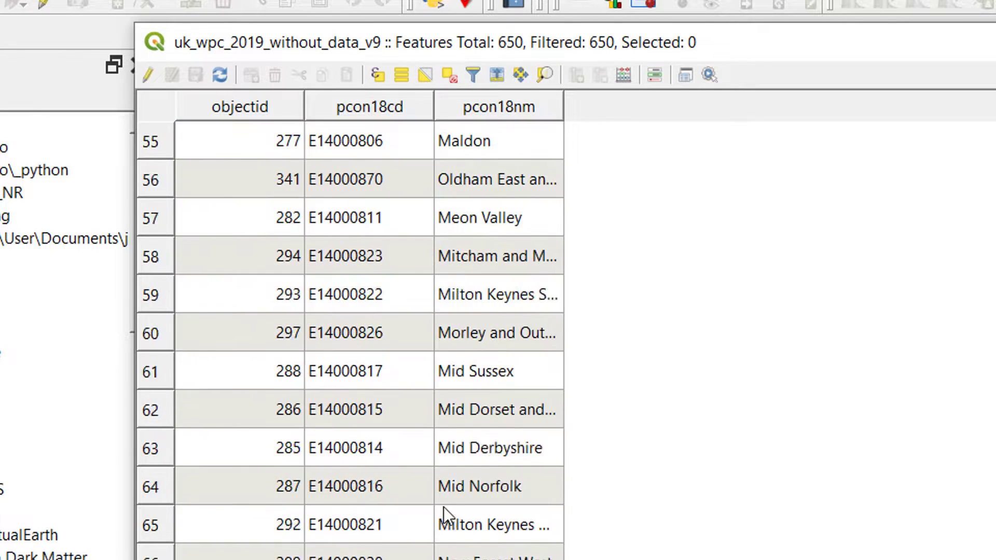
pyautogui.scroll(-7, 456, 476)
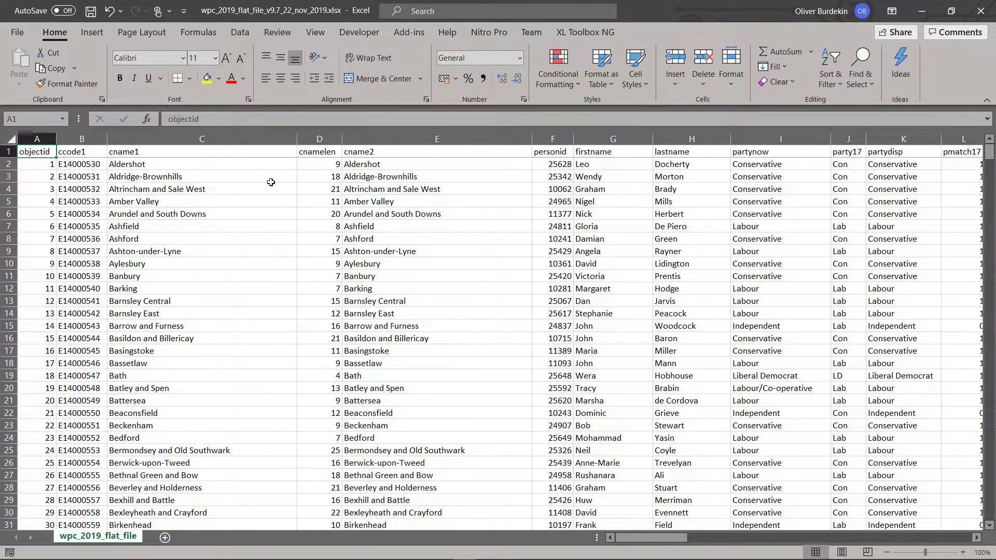
pyautogui.click(138, 167)
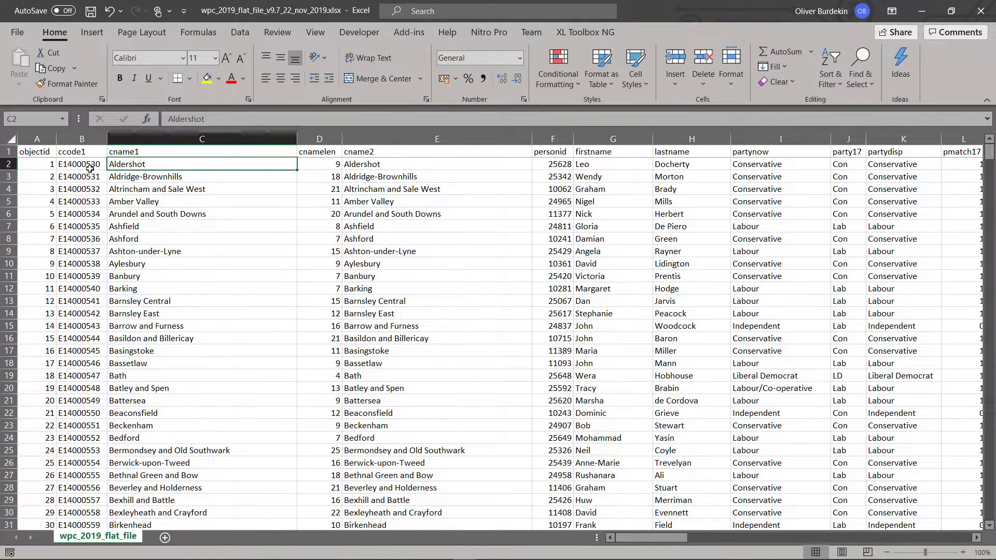
pyautogui.click(28, 166)
pyautogui.press('Right')
pyautogui.press('Right')
pyautogui.press('Right')
pyautogui.press('Right')
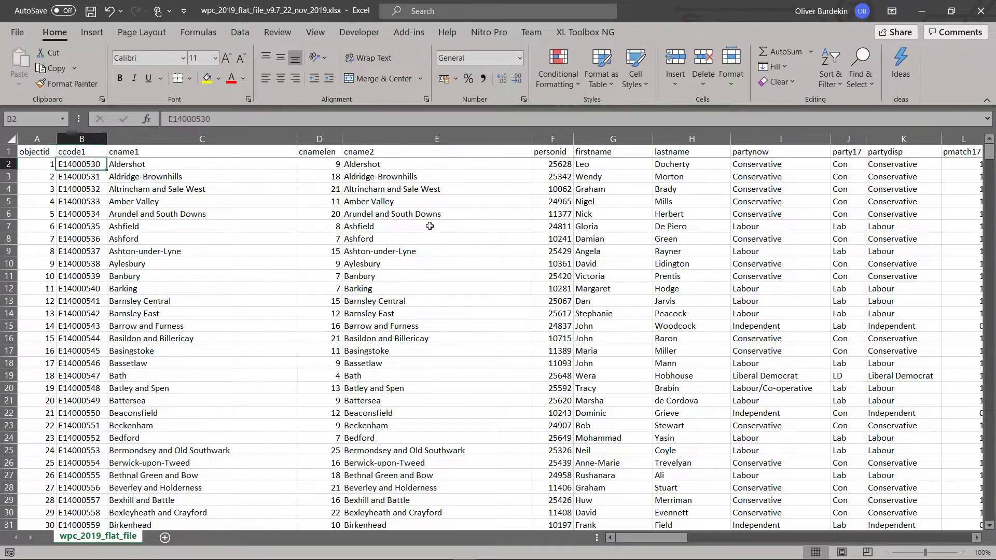
pyautogui.press('Left')
pyautogui.press('Left')
pyautogui.press('Left')
pyautogui.press('Right')
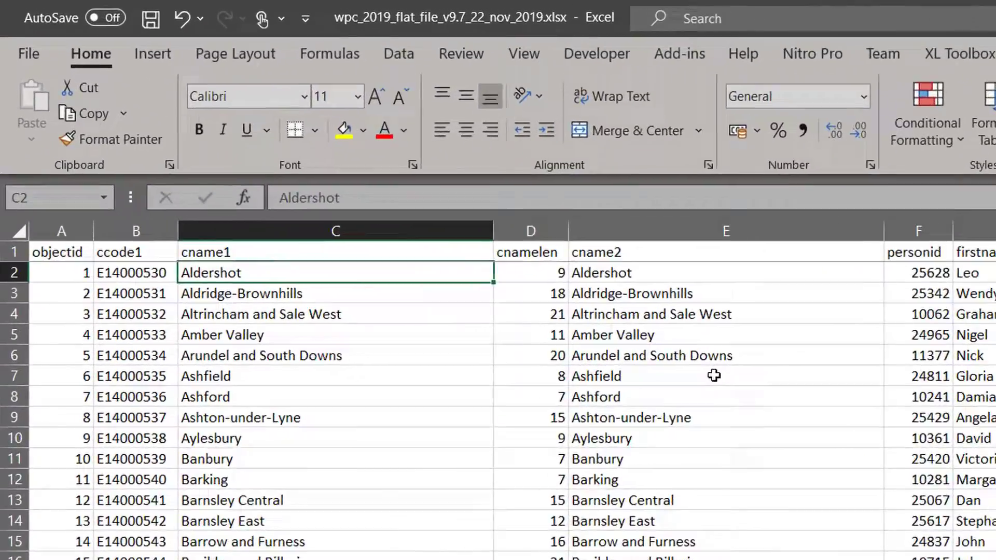
pyautogui.press('Right')
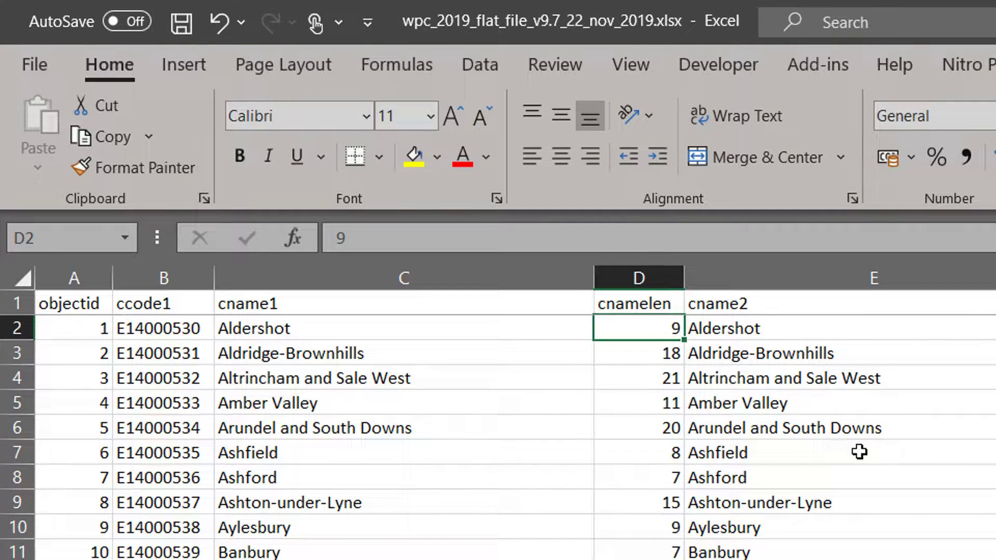
pyautogui.press('Right')
pyautogui.press('Right')
pyautogui.press('Right')
pyautogui.press('Right')
pyautogui.press('Right')
pyautogui.press('Right')
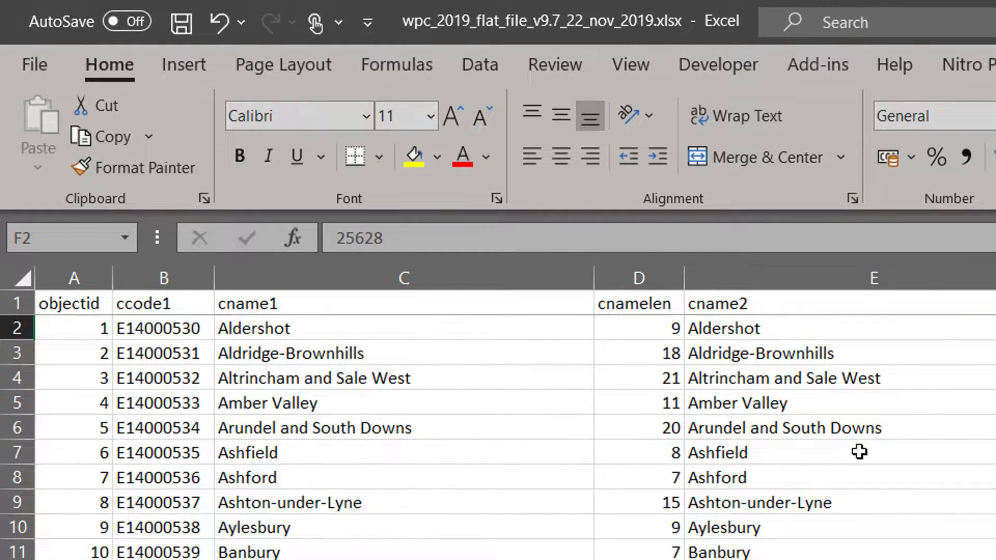
pyautogui.press('Right')
pyautogui.press('Left')
pyautogui.press('Left')
pyautogui.press('Left')
pyautogui.press('Left')
pyautogui.press('Left')
pyautogui.press('Right')
pyautogui.press('Right')
pyautogui.press('Right')
pyautogui.press('Right')
pyautogui.press('Right')
pyautogui.press('Right')
pyautogui.press('Right')
pyautogui.press('Right')
pyautogui.press('Right')
pyautogui.press('Right')
pyautogui.press('Right')
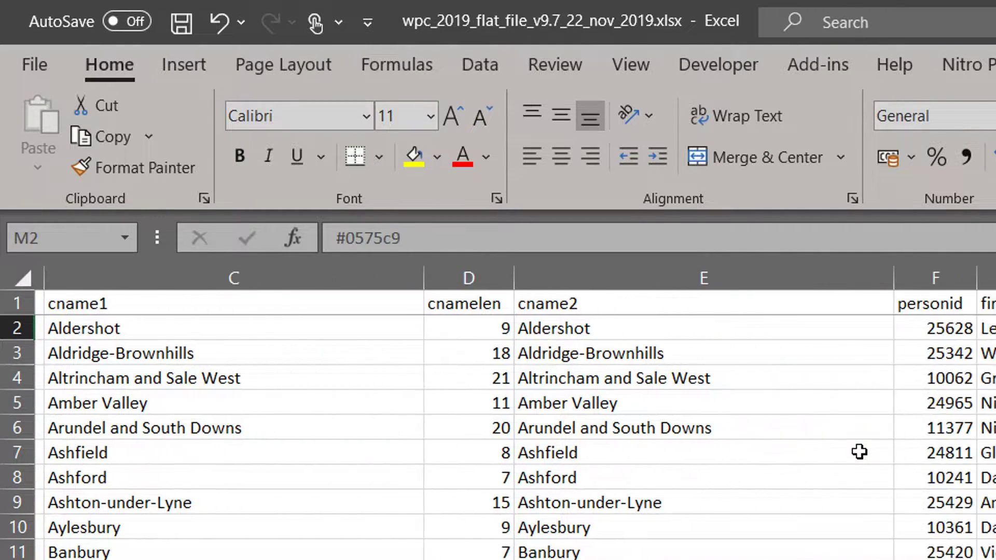
pyautogui.press('Left')
pyautogui.press('Left')
pyautogui.press('Right')
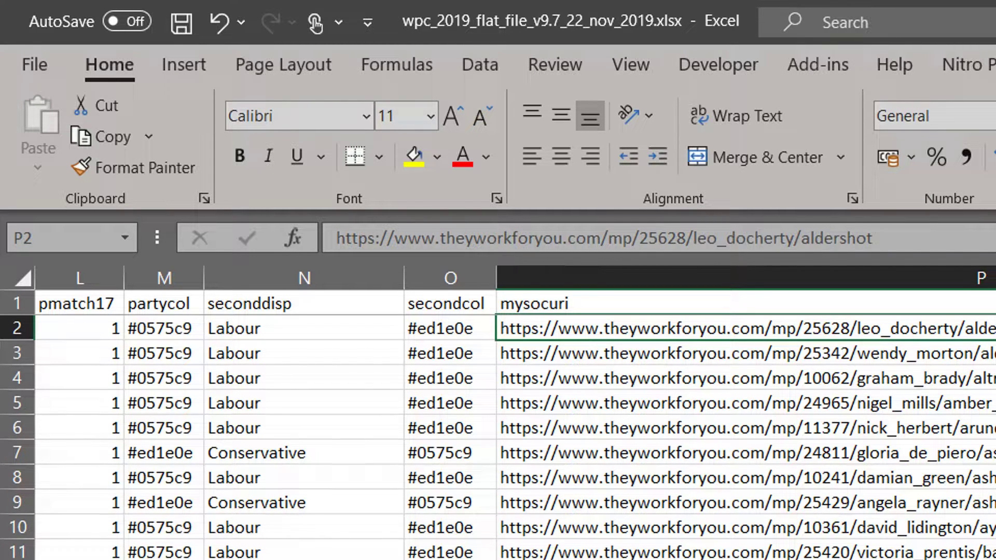
pyautogui.press('Right')
pyautogui.press('Right')
pyautogui.press('Right')
pyautogui.press('Right')
pyautogui.press('Right')
pyautogui.press('Right')
pyautogui.press('Right')
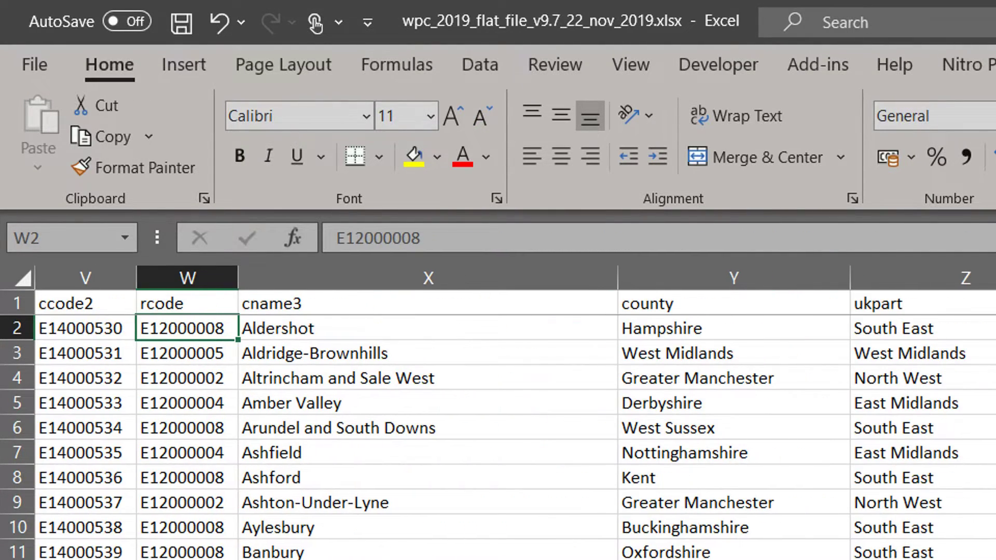
pyautogui.press('Left')
pyautogui.press('Left')
pyautogui.press('Left')
pyautogui.press('Left')
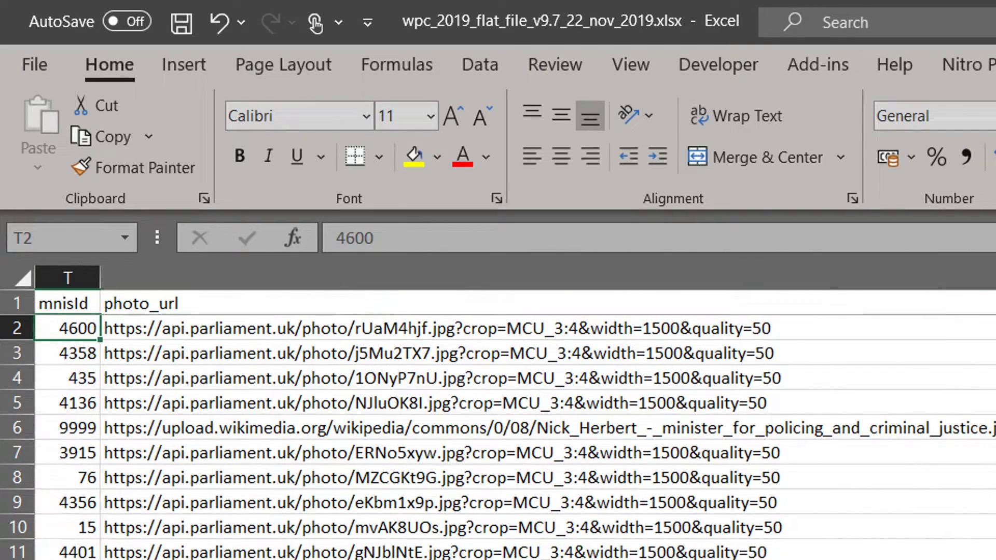
pyautogui.press('Left')
pyautogui.press('Left')
pyautogui.press('Left')
pyautogui.press('Left')
pyautogui.press('Left')
pyautogui.press('Left')
pyautogui.press('Left')
pyautogui.press('Left')
pyautogui.press('Left')
pyautogui.press('Left')
pyautogui.press('Left')
pyautogui.press('Left')
pyautogui.press('Left')
pyautogui.press('Left')
pyautogui.press('Left')
pyautogui.press('Left')
pyautogui.press('Left')
pyautogui.press('Left')
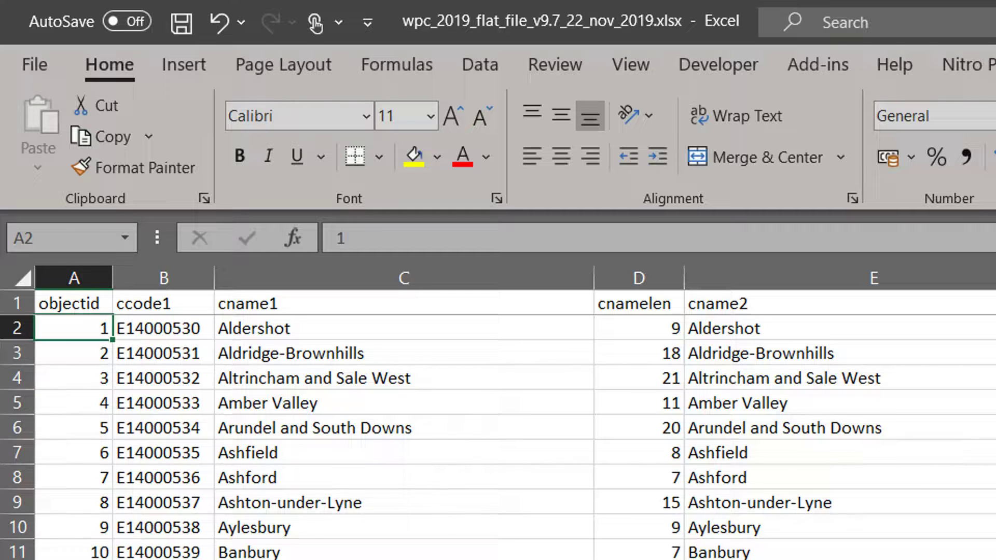
pyautogui.click(404, 328)
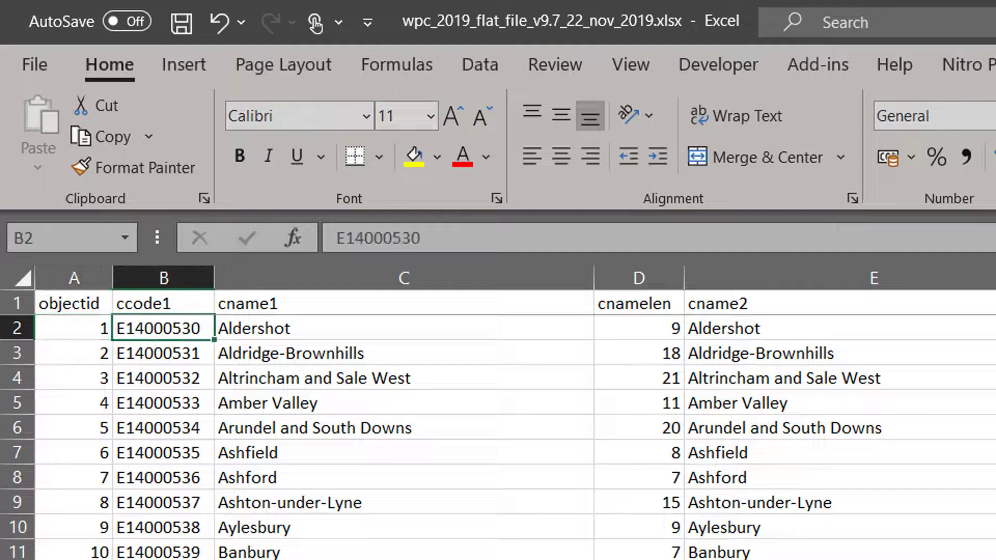
pyautogui.click(639, 328)
pyautogui.click(163, 328)
pyautogui.click(639, 327)
pyautogui.press('Right')
pyautogui.press('Right')
pyautogui.press('Right')
pyautogui.press('Right')
pyautogui.press('Right')
pyautogui.press('Right')
pyautogui.press('Right')
pyautogui.press('Right')
pyautogui.press('Right')
pyautogui.press('Right')
pyautogui.press('Right')
pyautogui.press('Right')
pyautogui.press('Right')
pyautogui.press('Right')
pyautogui.press('Right')
pyautogui.press('Right')
pyautogui.press('Right')
pyautogui.press('Right')
pyautogui.press('Right')
pyautogui.press('Left')
pyautogui.press('Left')
pyautogui.press('Left')
pyautogui.press('Left')
pyautogui.press('Left')
pyautogui.press('Left')
pyautogui.press('Left')
pyautogui.press('Left')
pyautogui.press('Left')
pyautogui.press('Left')
pyautogui.press('Left')
pyautogui.press('Left')
pyautogui.press('Left')
pyautogui.press('Left')
pyautogui.press('Left')
pyautogui.press('Left')
pyautogui.press('Left')
pyautogui.press('Left')
pyautogui.press('Left')
pyautogui.press('Left')
pyautogui.press('Left')
pyautogui.press('Left')
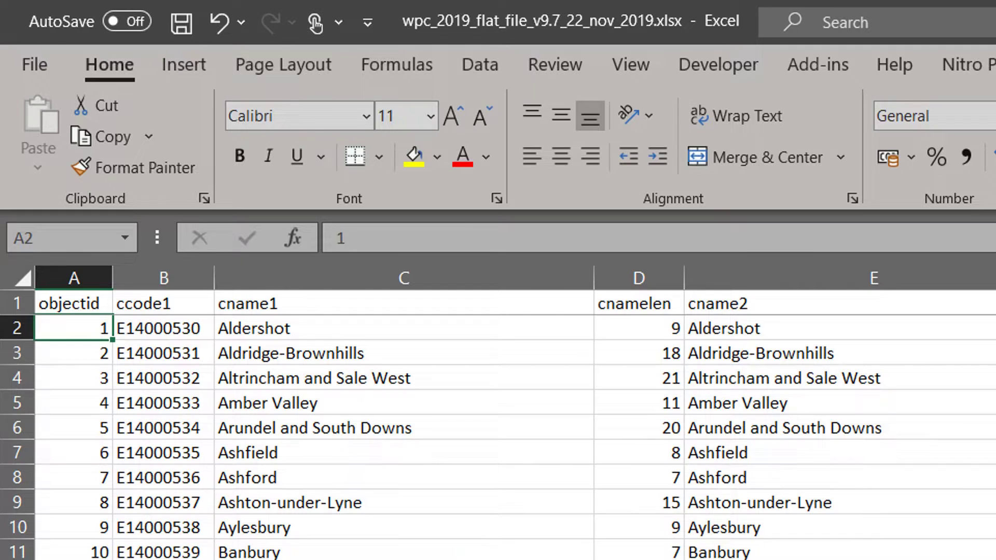
pyautogui.press('Right')
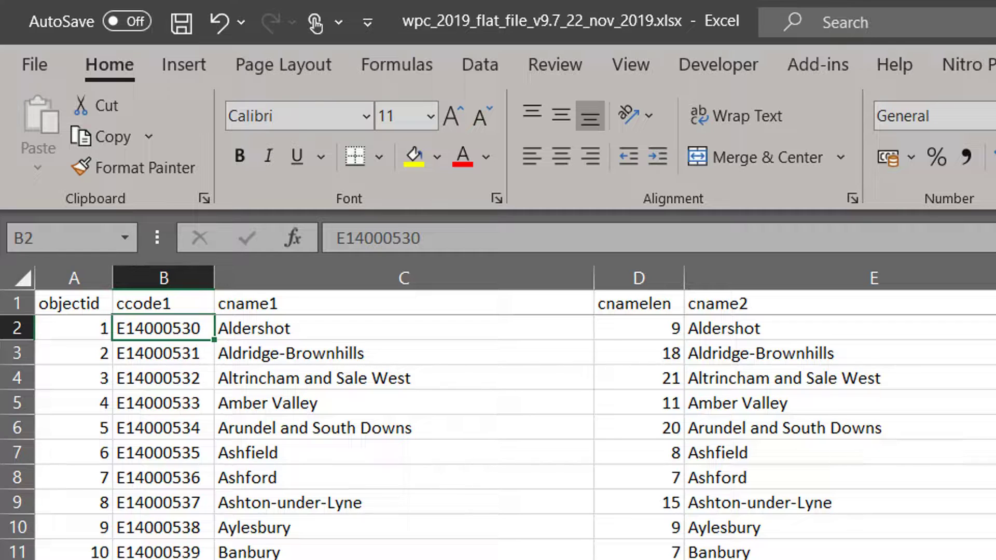
pyautogui.click(16, 327)
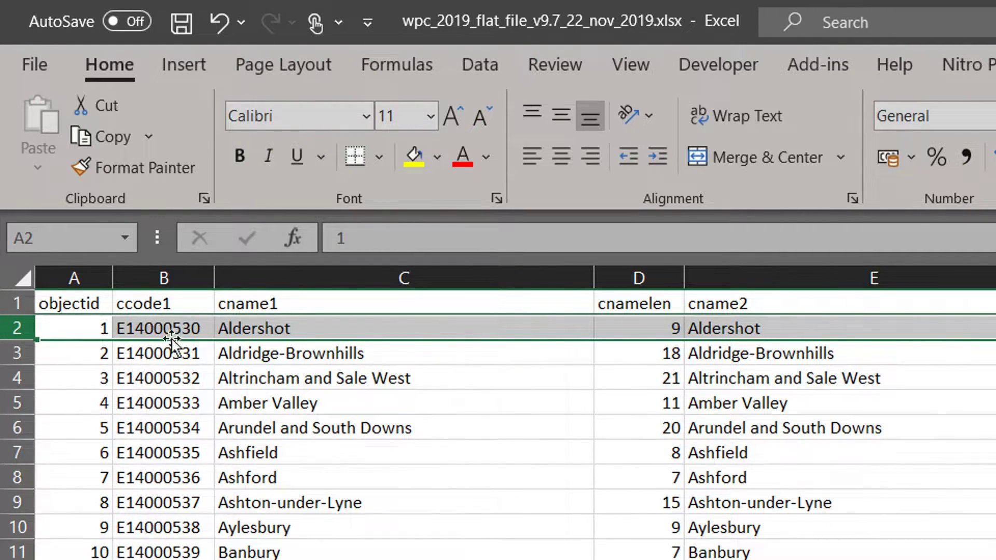
pyautogui.click(137, 328)
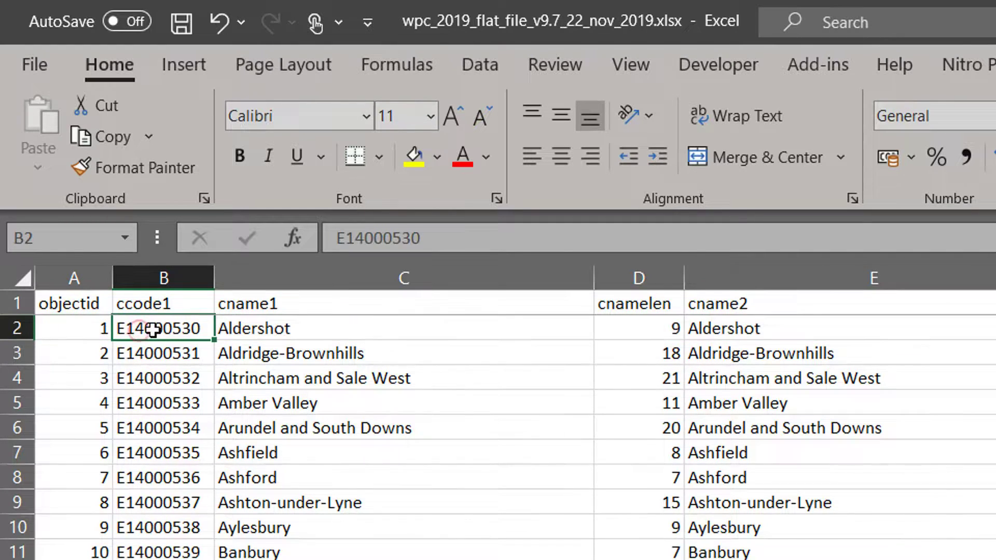
pyautogui.moveTo(160, 322)
pyautogui.mouseDown()
pyautogui.moveTo(150, 558)
pyautogui.moveTo(173, 325)
pyautogui.mouseUp()
pyautogui.click(142, 349)
pyautogui.click(148, 334)
pyautogui.click(142, 350)
pyautogui.click(149, 325)
pyautogui.click(147, 351)
pyautogui.click(153, 321)
pyautogui.click(148, 349)
pyautogui.click(156, 319)
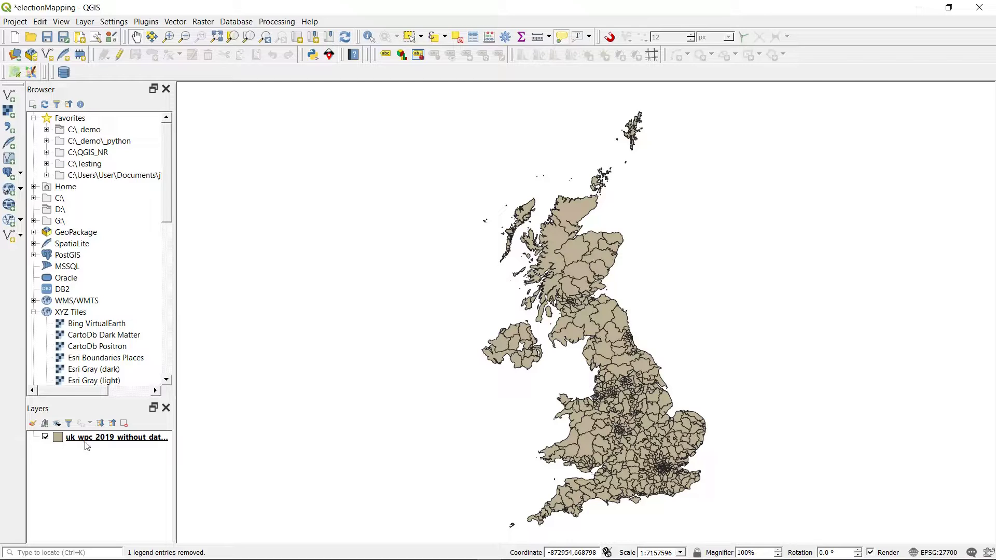
# - Drag the wpc_2019_flat_file spreadsheet from C:\_demo\electionMapping01 into the Layers panel
pyautogui.click(47, 130)
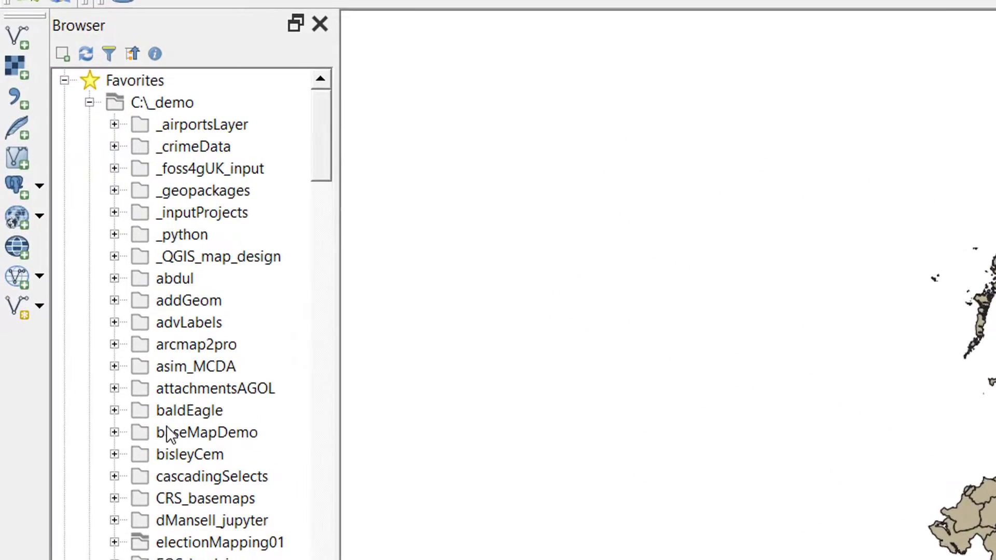
pyautogui.scroll(-5, 96, 306)
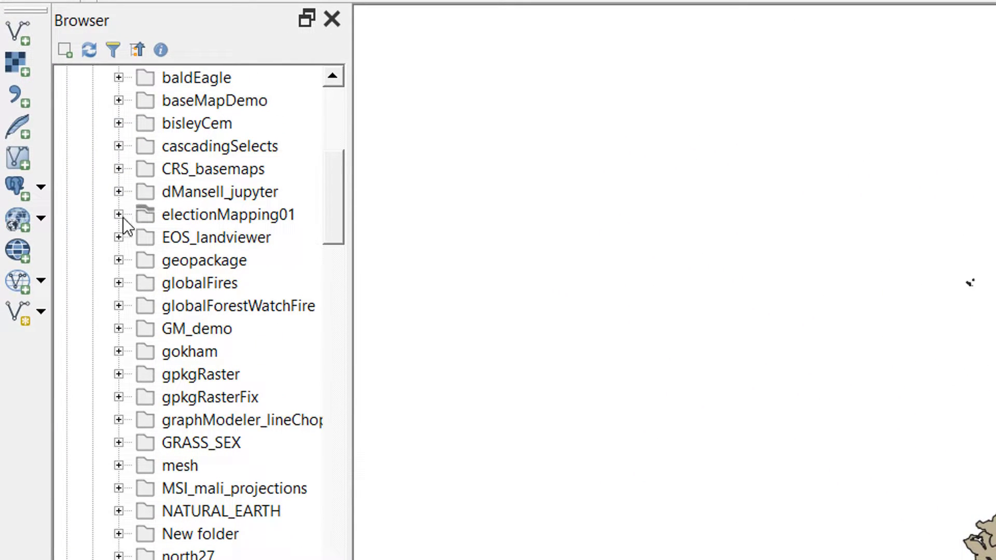
pyautogui.click(118, 215)
pyautogui.click(144, 238)
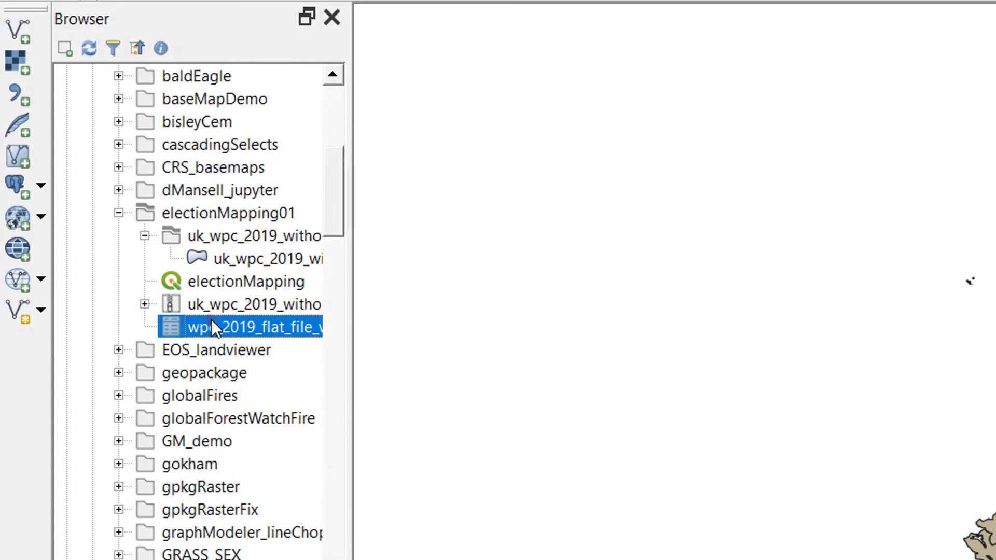
pyautogui.click(350, 292)
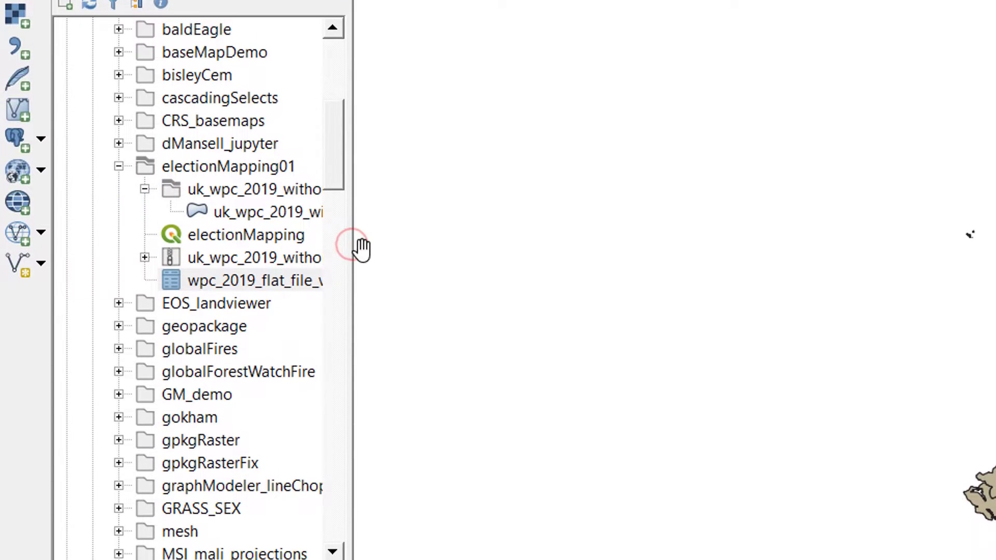
pyautogui.moveTo(210, 207); pyautogui.dragTo(166, 486)
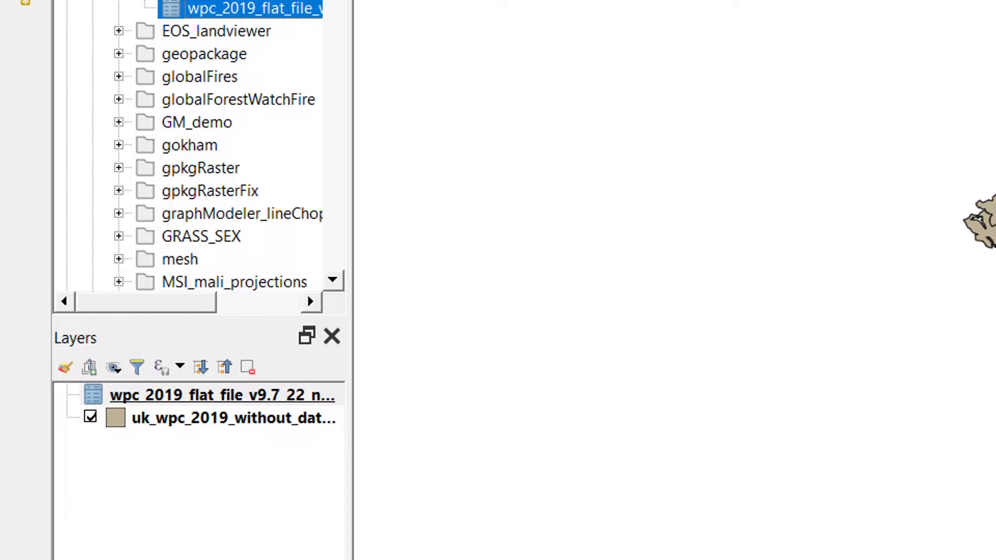
pyautogui.scroll(-2, 155, 233)
pyautogui.click(163, 394)
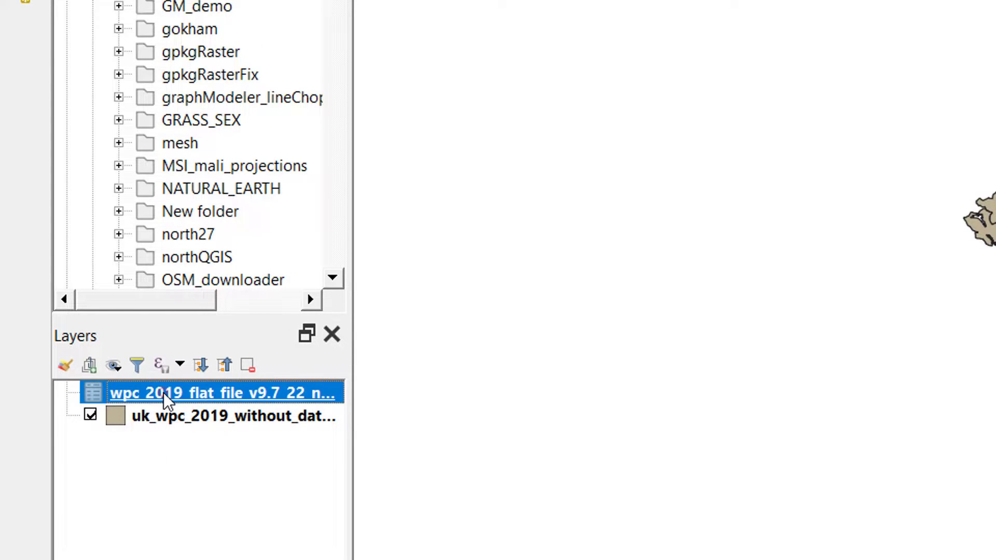
pyautogui.rightClick(163, 393)
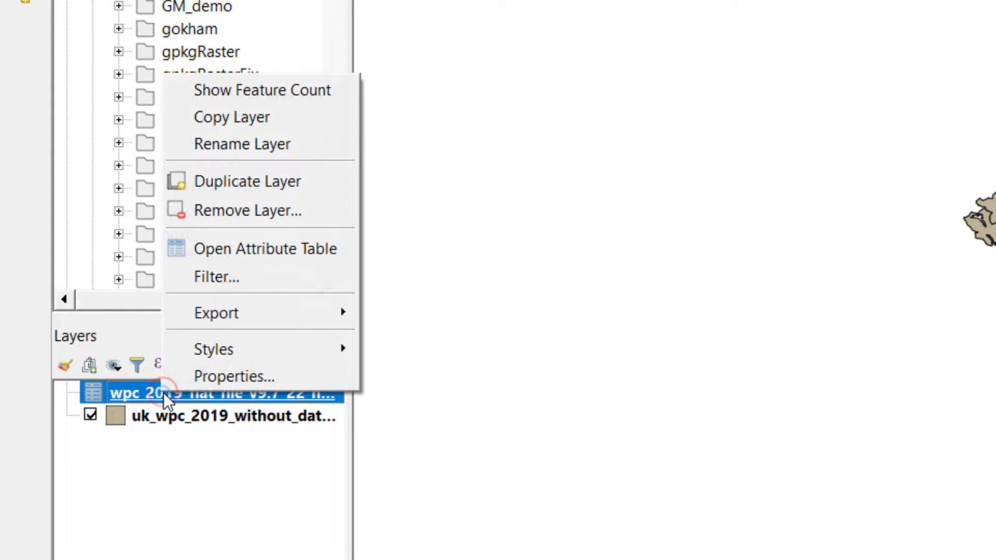
pyautogui.click(225, 251)
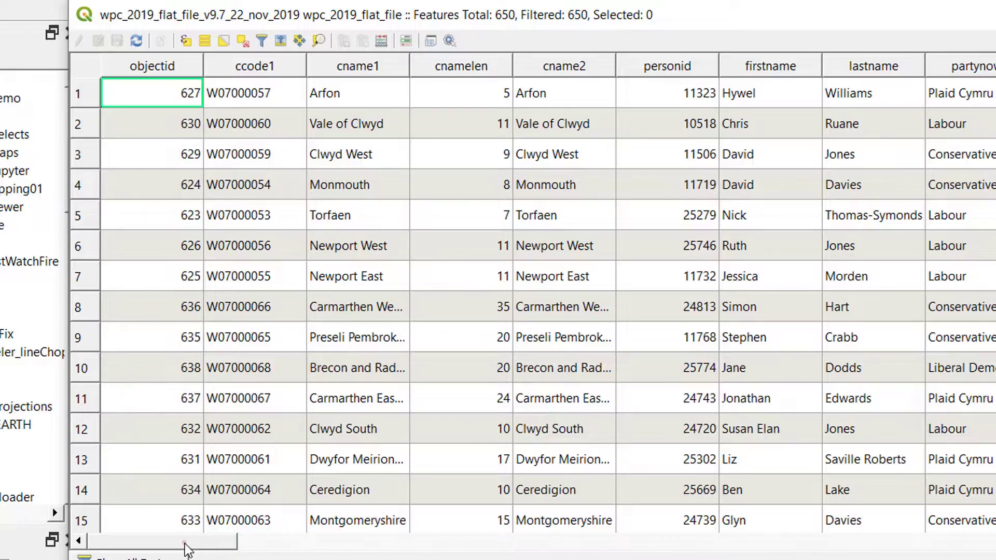
pyautogui.moveTo(187, 542); pyautogui.dragTo(171, 527)
pyautogui.hotkey('alt', 'Tab')
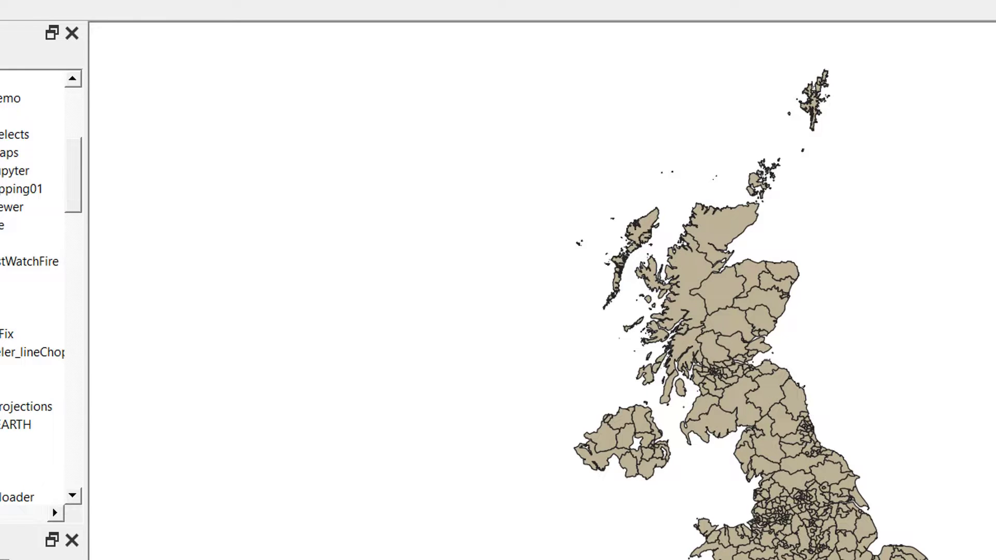
# - Add a layer join to the flat file with join field ccode1 and target field pcon18cd
pyautogui.rightClick(1, 187)
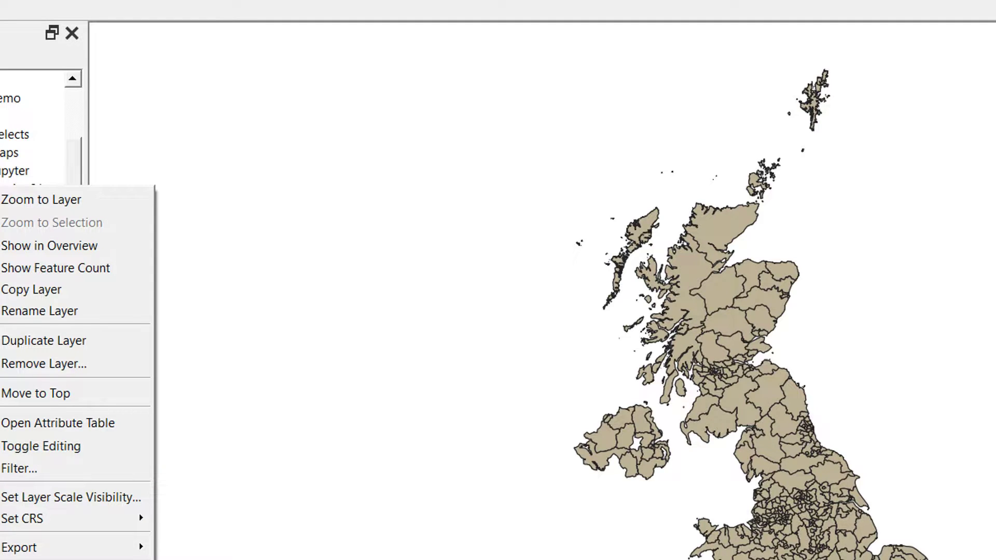
pyautogui.click(26, 559)
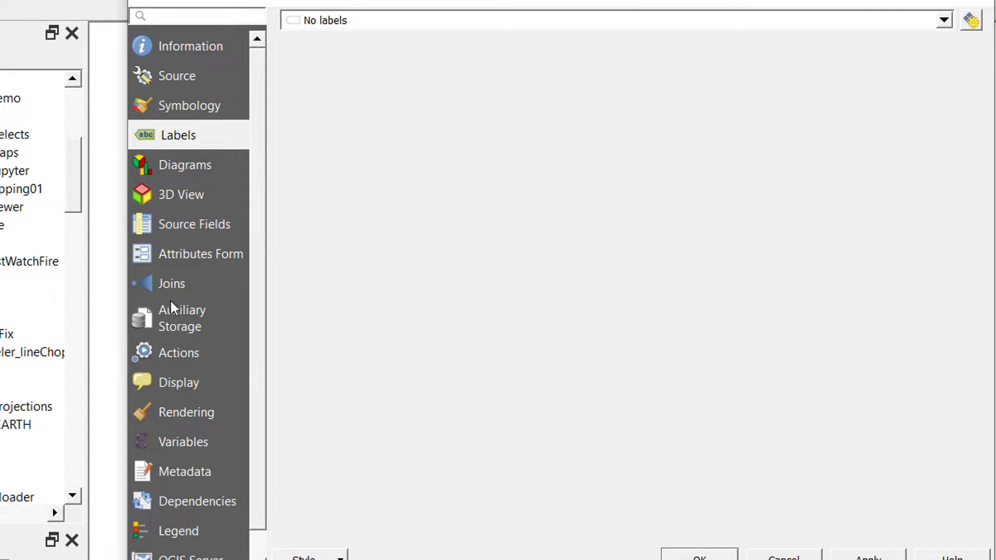
pyautogui.click(172, 290)
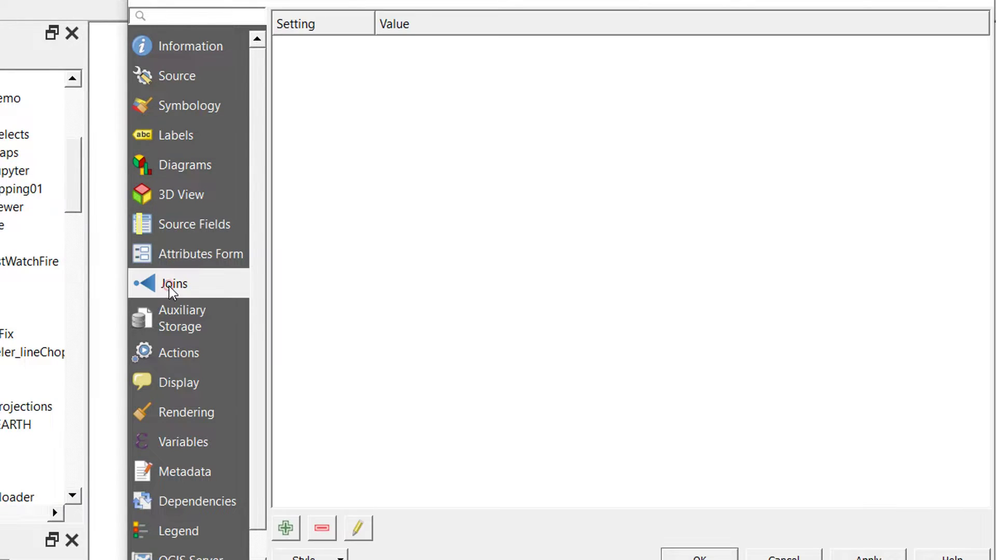
pyautogui.click(286, 529)
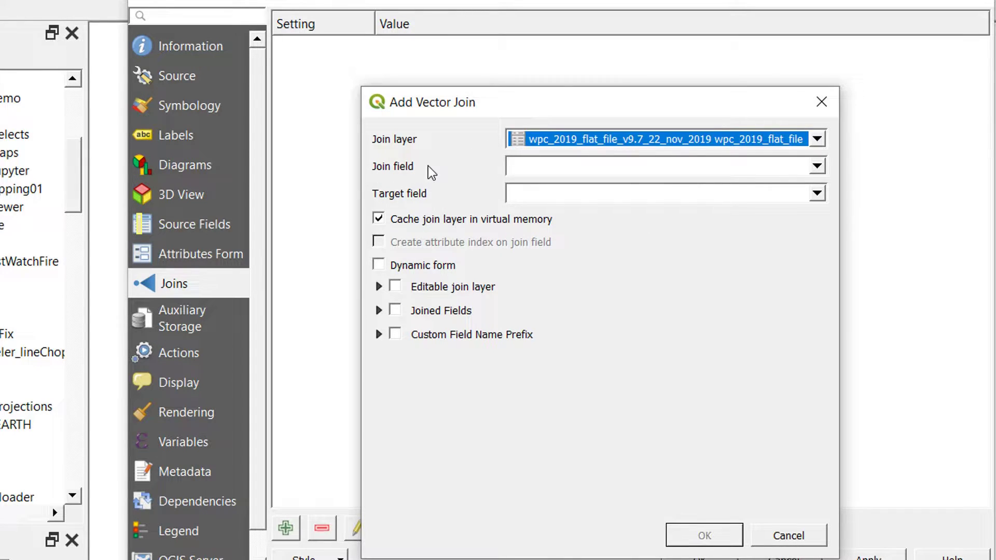
pyautogui.click(819, 166)
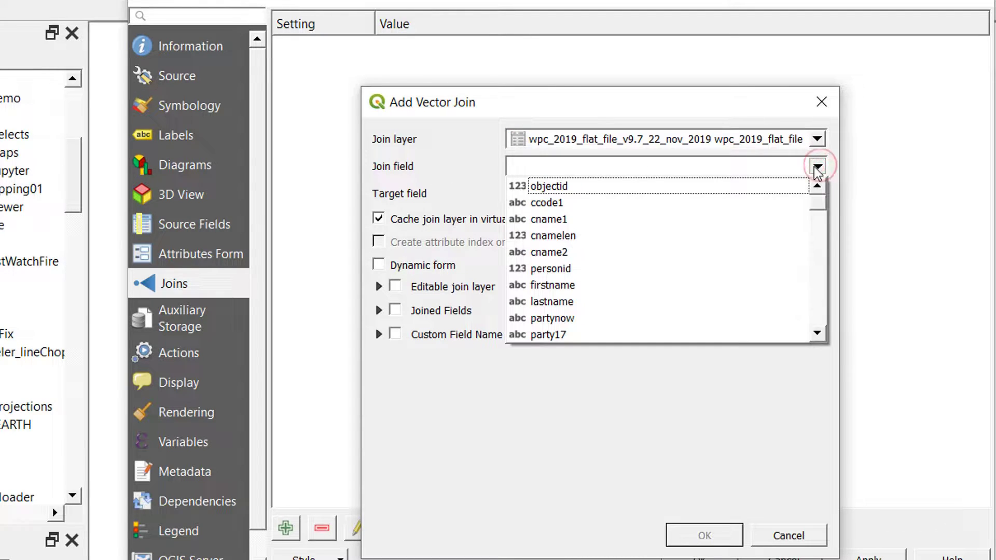
pyautogui.click(720, 203)
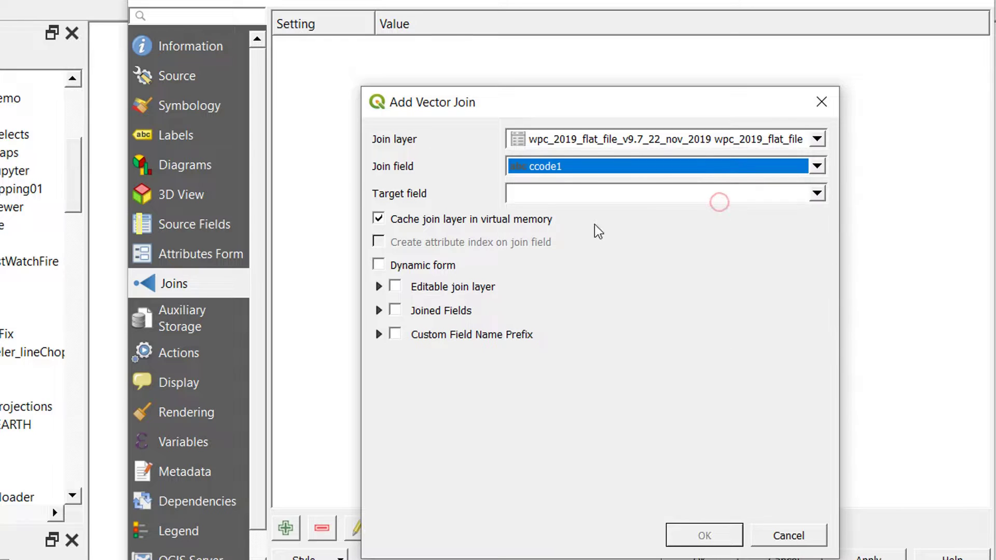
pyautogui.click(819, 193)
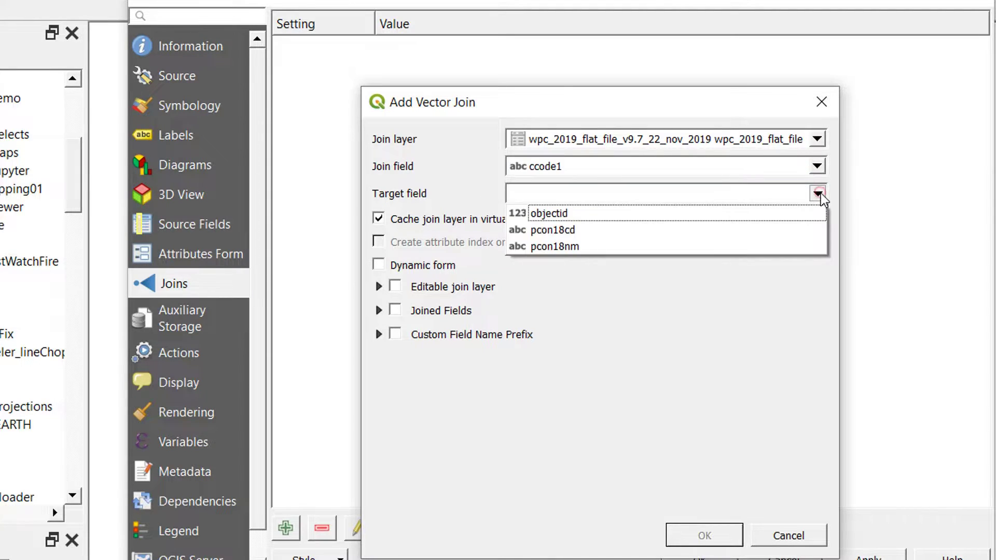
pyautogui.click(647, 231)
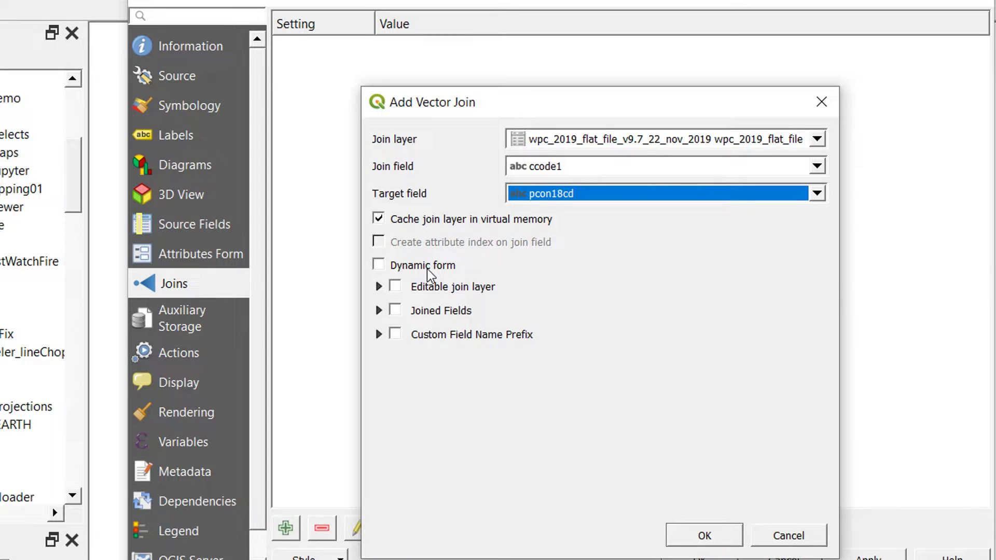
pyautogui.moveTo(428, 269)
pyautogui.click(698, 538)
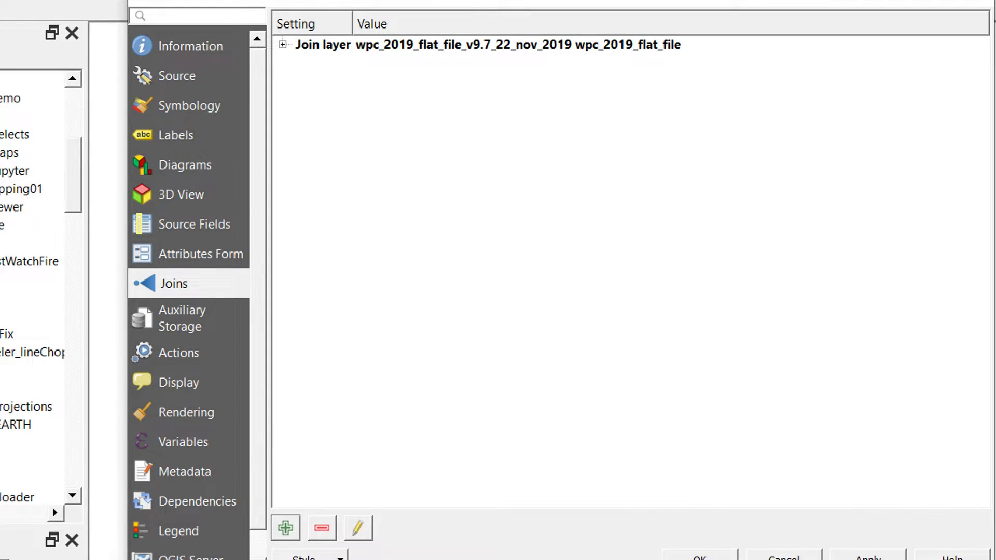
# - Keep the join, reopen the constituency attribute table and sort it by pcon18cd
pyautogui.click(697, 553)
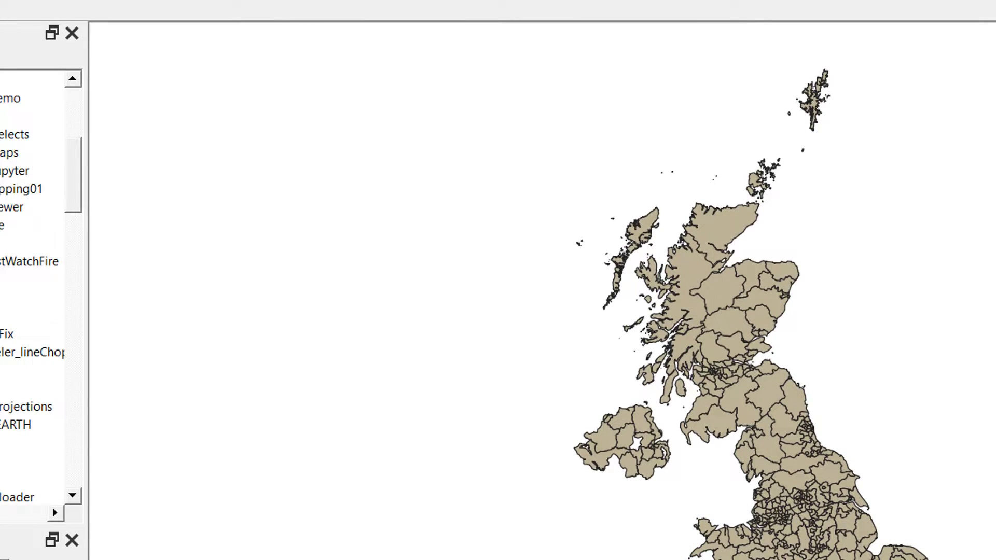
pyautogui.rightClick(3, 182)
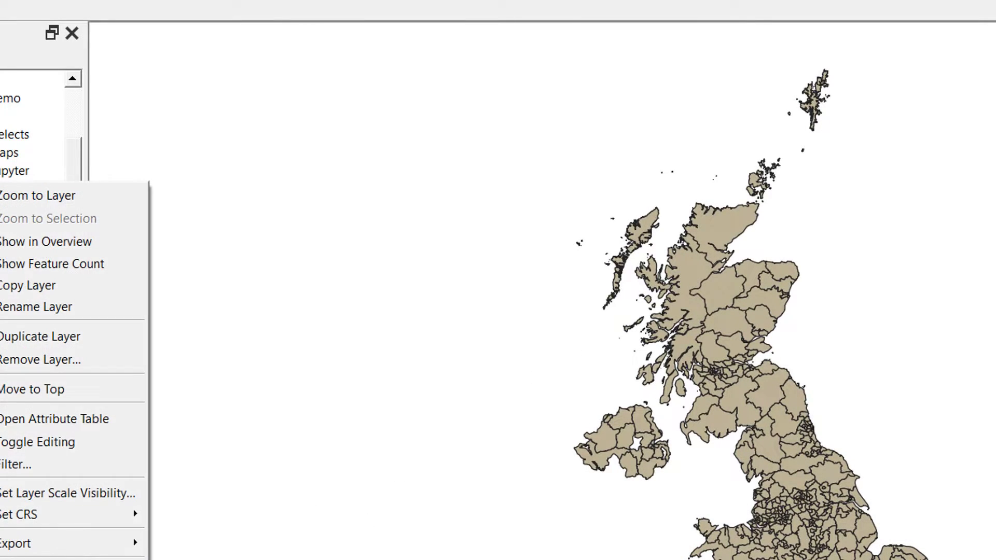
pyautogui.click(42, 428)
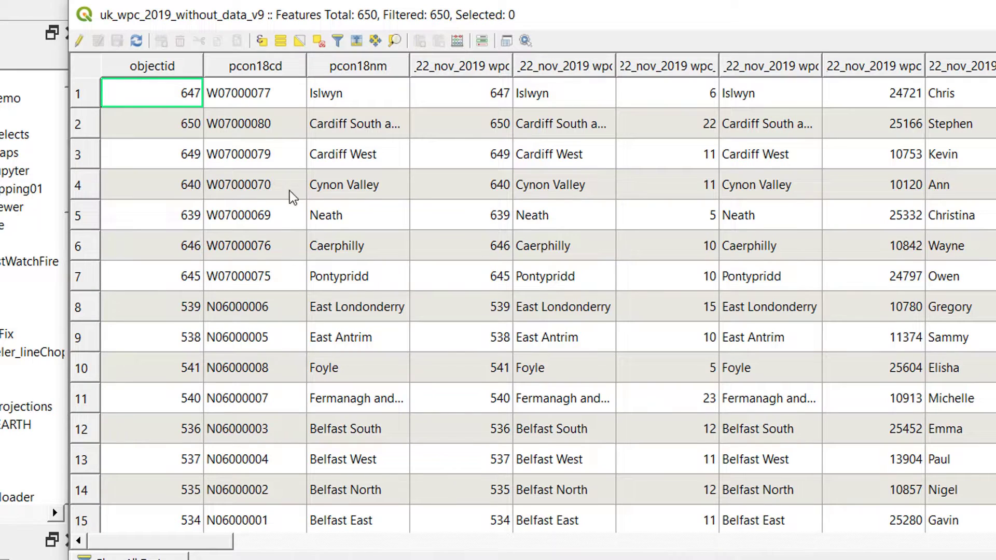
pyautogui.click(249, 97)
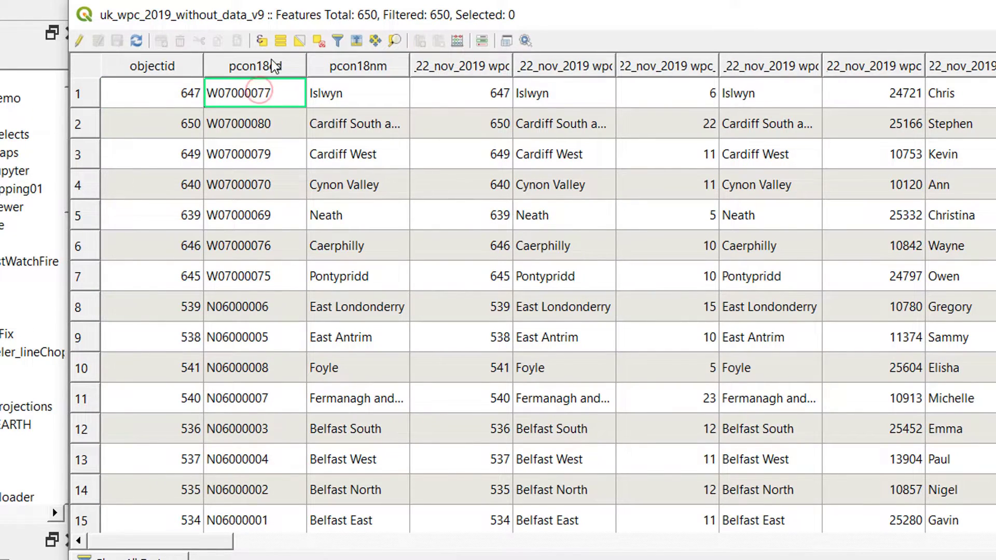
pyautogui.click(271, 60)
pyautogui.click(259, 63)
pyautogui.click(266, 94)
# - Inspect the joined election columns, widen cname1, and close the table
pyautogui.press('Right')
pyautogui.press('Right')
pyautogui.press('Right')
pyautogui.press('Right')
pyautogui.press('Right')
pyautogui.press('Right')
pyautogui.press('Right')
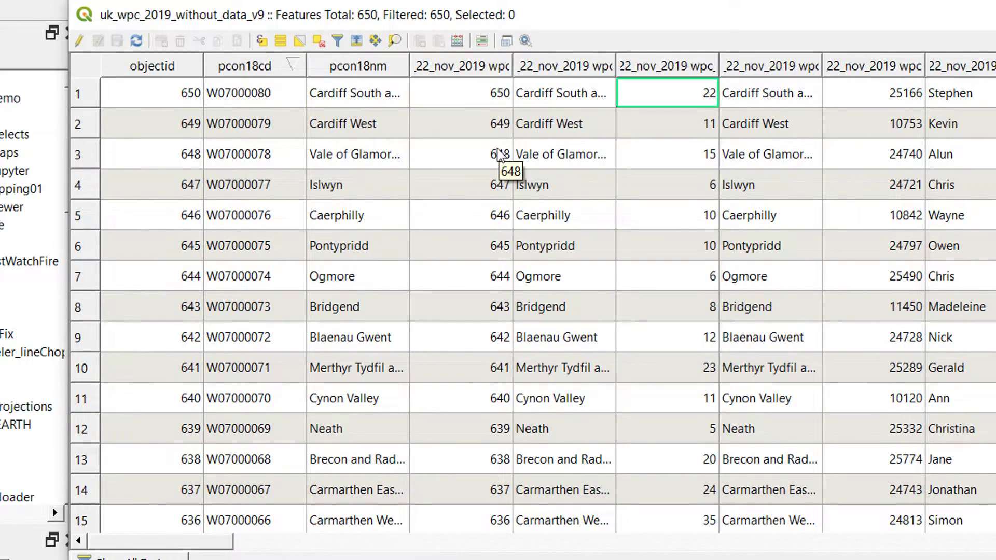
pyautogui.press('Right')
pyautogui.press('Right')
pyautogui.press('Right')
pyautogui.press('Right')
pyautogui.press('Right')
pyautogui.press('Right')
pyautogui.press('Right')
pyautogui.press('Right')
pyautogui.press('Right')
pyautogui.press('Right')
pyautogui.press('Right')
pyautogui.press('Right')
pyautogui.press('Right')
pyautogui.press('Right')
pyautogui.press('Right')
pyautogui.press('Right')
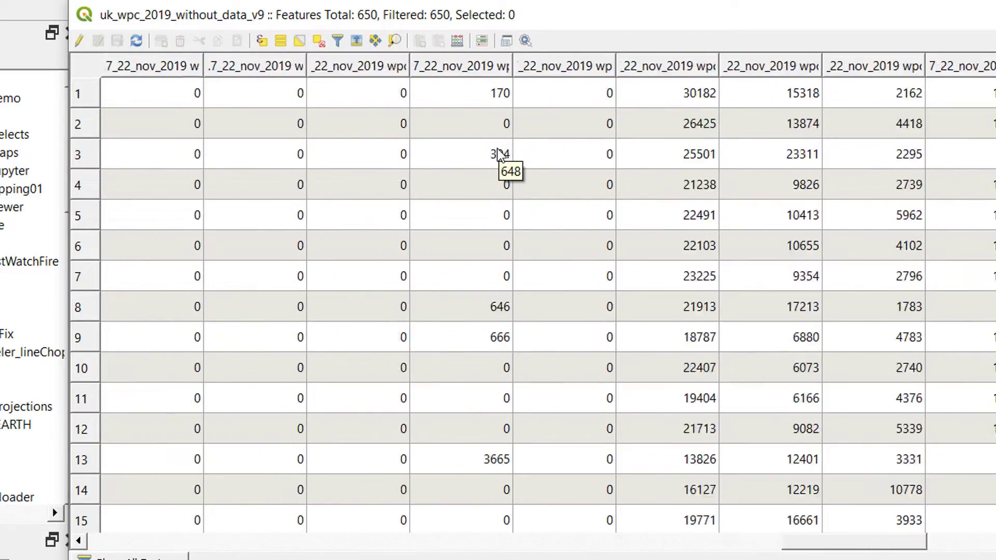
pyautogui.press('Right')
pyautogui.press('Right')
pyautogui.press('Right')
pyautogui.press('Right')
pyautogui.press('Right')
pyautogui.press('Right')
pyautogui.press('Right')
pyautogui.press('Right')
pyautogui.press('Right')
pyautogui.press('Right')
pyautogui.press('Right')
pyautogui.press('Right')
pyautogui.press('Right')
pyautogui.press('Right')
pyautogui.press('Right')
pyautogui.press('Right')
pyautogui.press('Right')
pyautogui.press('Right')
pyautogui.press('Right')
pyautogui.press('Right')
pyautogui.press('Right')
pyautogui.press('Right')
pyautogui.press('Right')
pyautogui.press('Left')
pyautogui.press('Left')
pyautogui.press('Left')
pyautogui.press('Left')
pyautogui.press('Left')
pyautogui.press('Left')
pyautogui.press('Left')
pyautogui.press('Left')
pyautogui.press('Left')
pyautogui.press('Left')
pyautogui.press('Left')
pyautogui.press('Left')
pyautogui.press('Left')
pyautogui.press('Left')
pyautogui.press('Left')
pyautogui.press('Left')
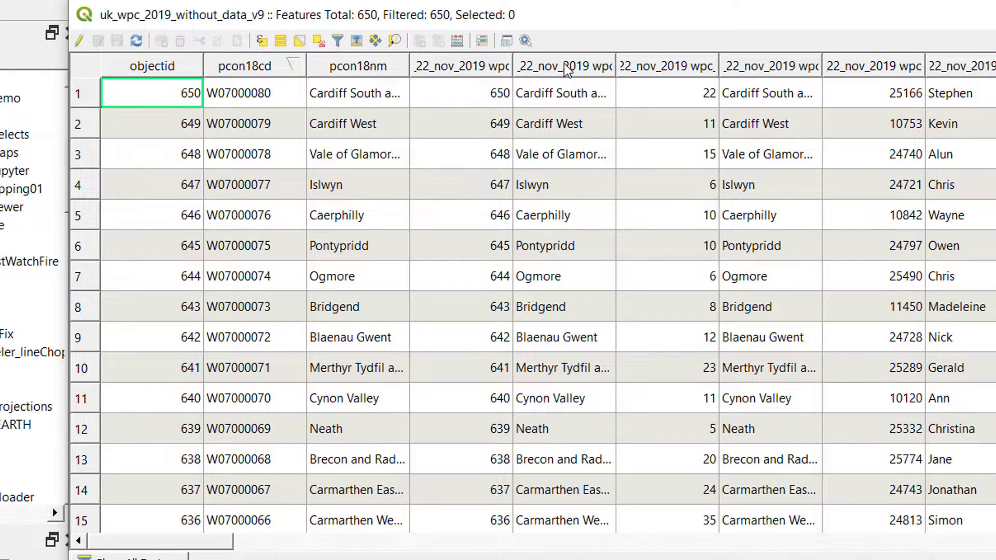
pyautogui.moveTo(616, 66); pyautogui.dragTo(986, 68)
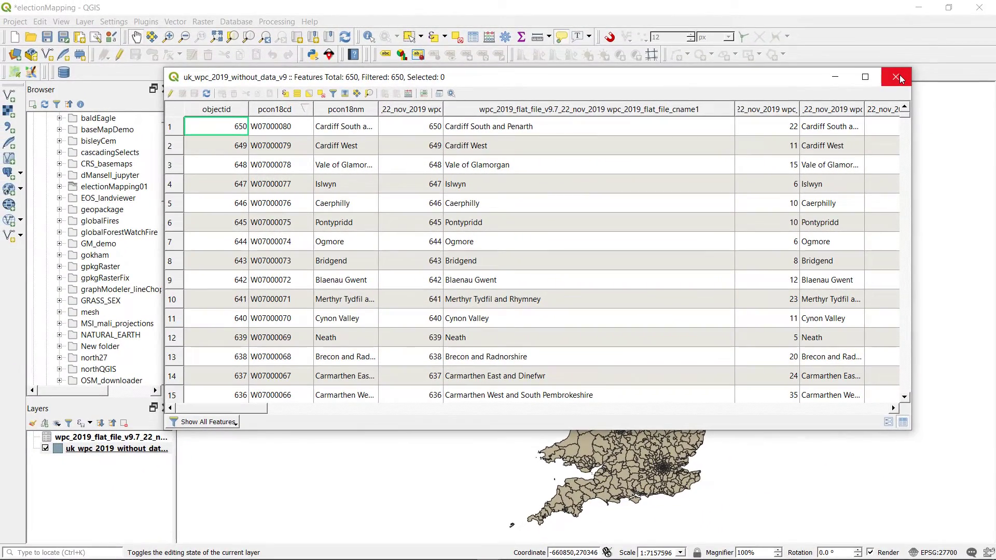
pyautogui.click(899, 78)
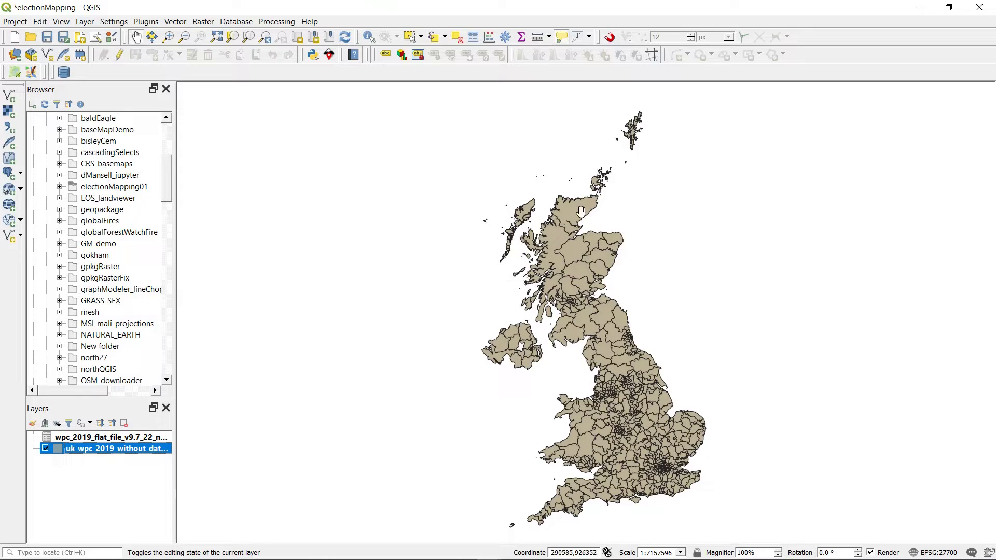
# - Pan the map up and left and switch on Show Map Tips
pyautogui.moveTo(609, 385); pyautogui.dragTo(577, 409)
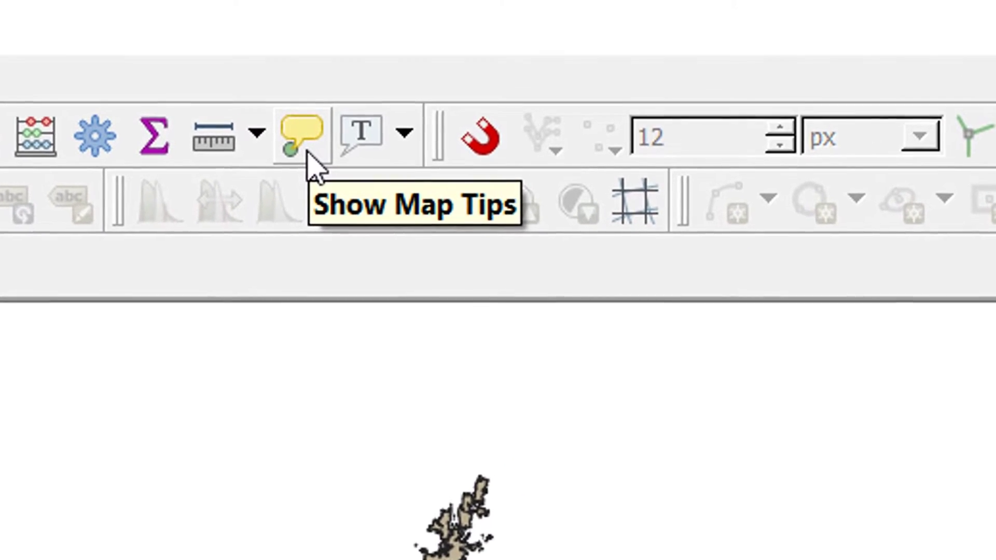
pyautogui.click(318, 145)
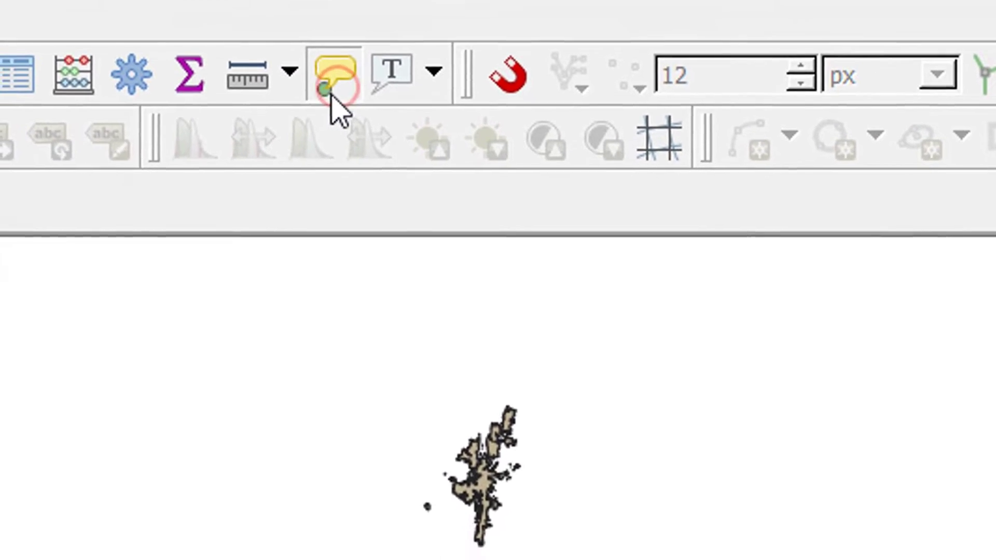
pyautogui.moveTo(366, 554)
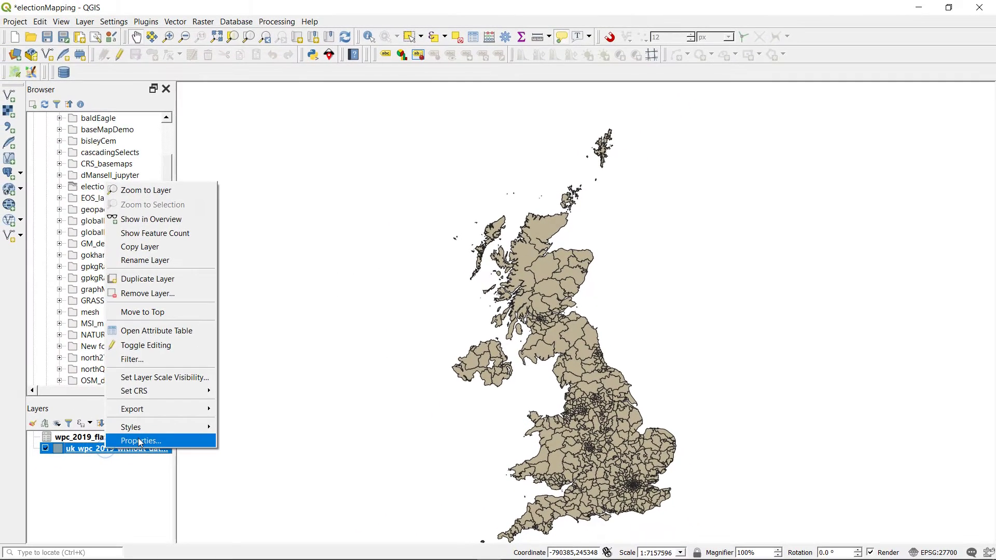
# - In the layer's Display properties, insert the firstname field into the HTML map tip
pyautogui.click(211, 447)
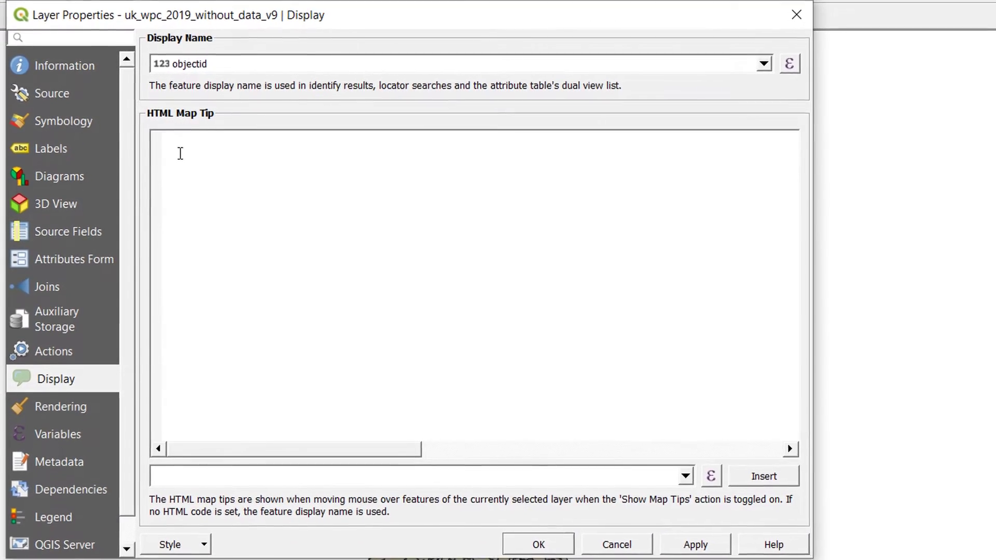
pyautogui.click(180, 153)
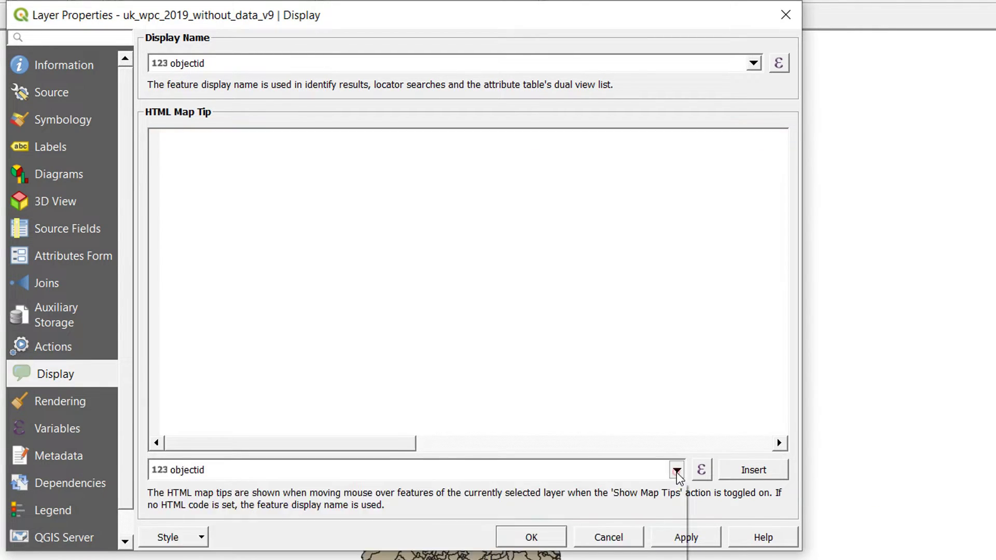
pyautogui.click(676, 470)
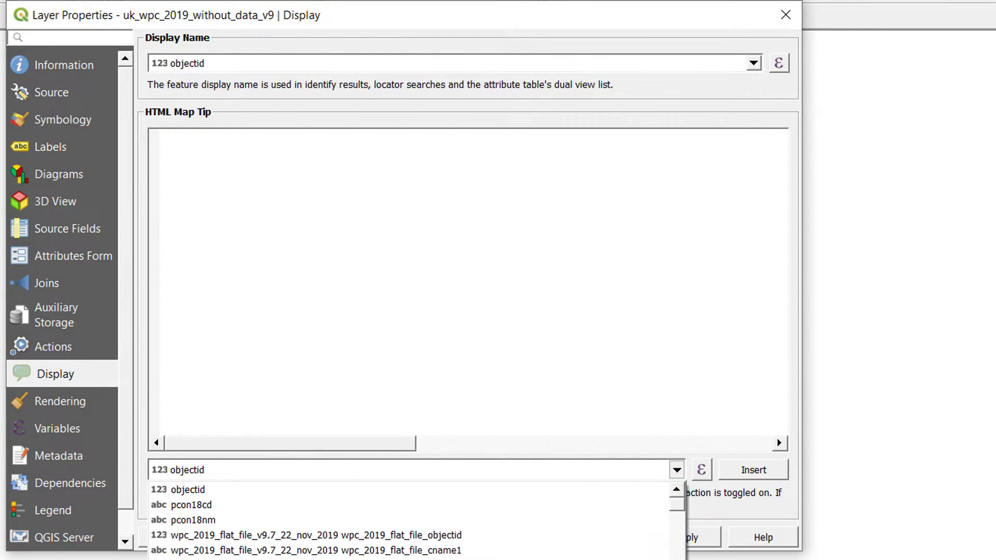
pyautogui.click(311, 557)
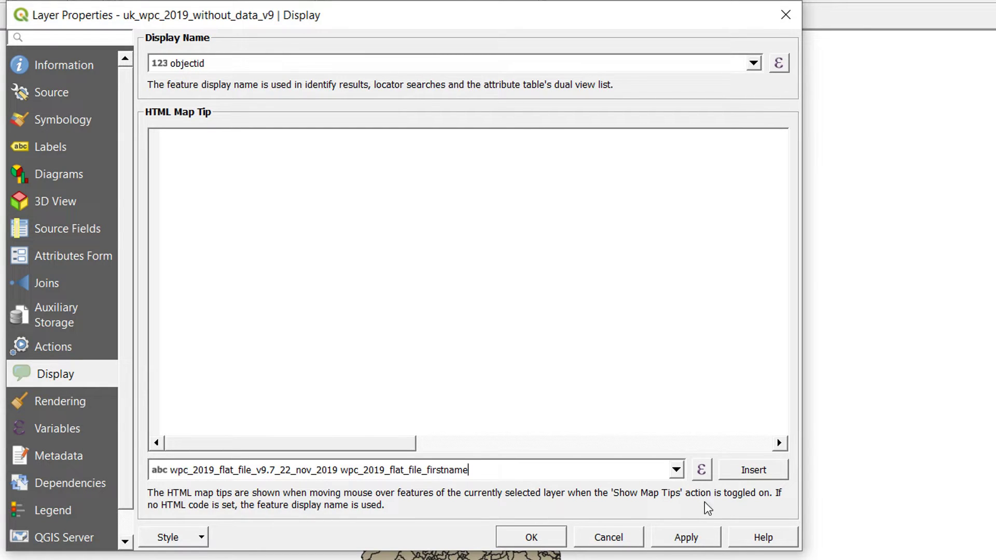
pyautogui.click(765, 476)
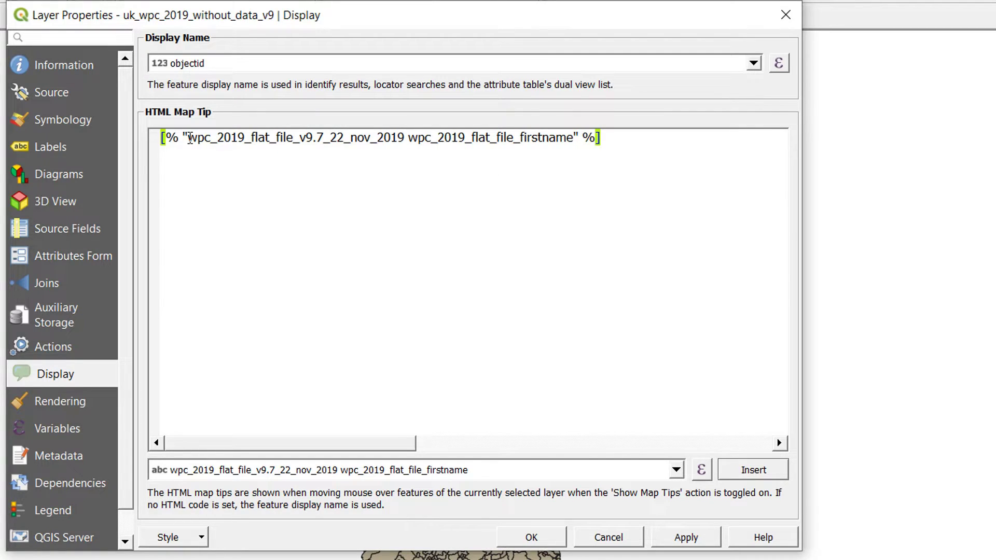
# - Append the lastname field after firstname in the map tip and apply
pyautogui.click(614, 139)
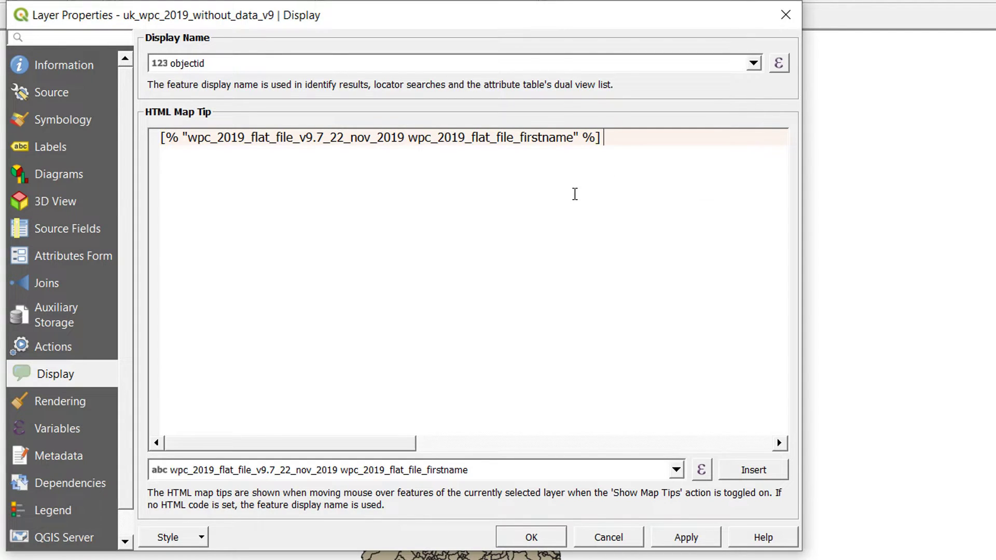
pyautogui.click(677, 470)
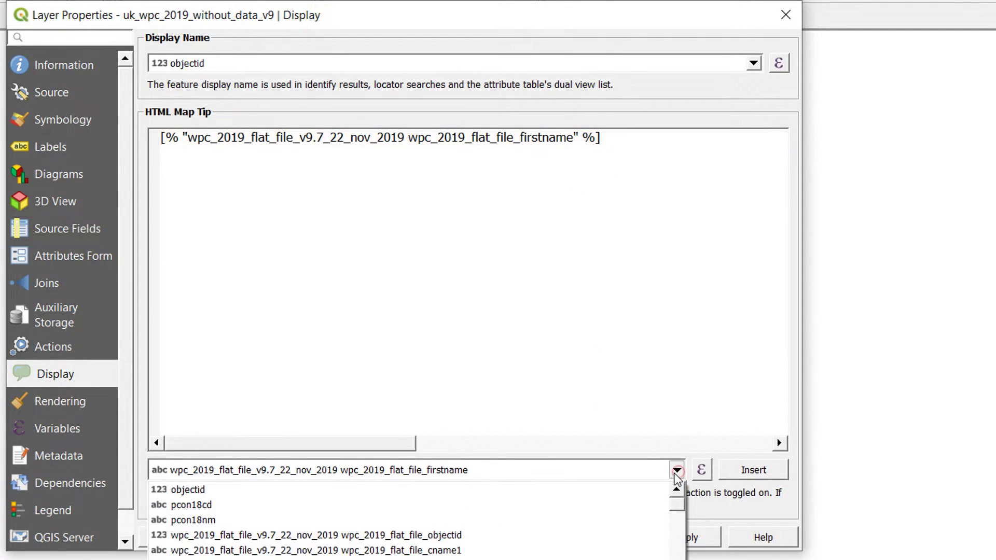
pyautogui.press('Down')
pyautogui.press('Return')
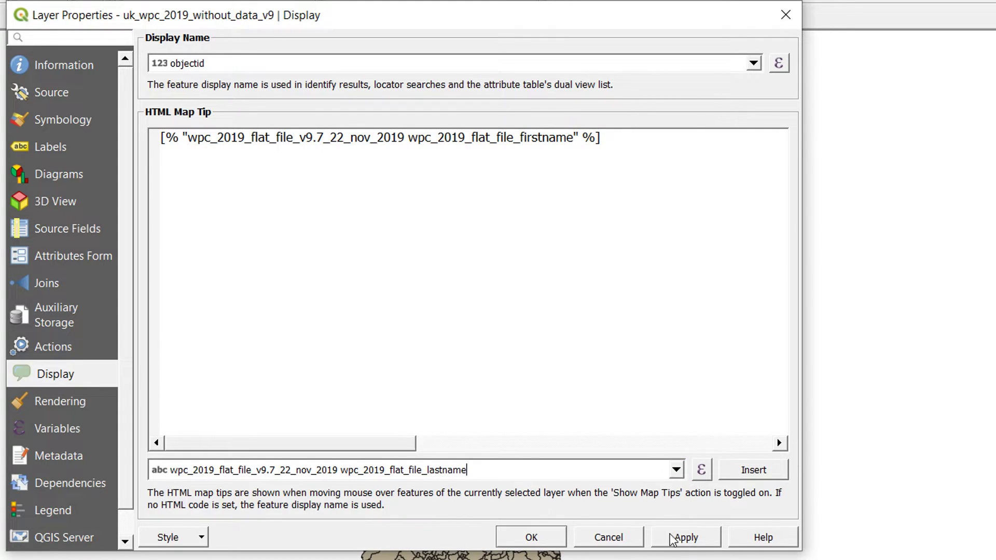
pyautogui.click(754, 470)
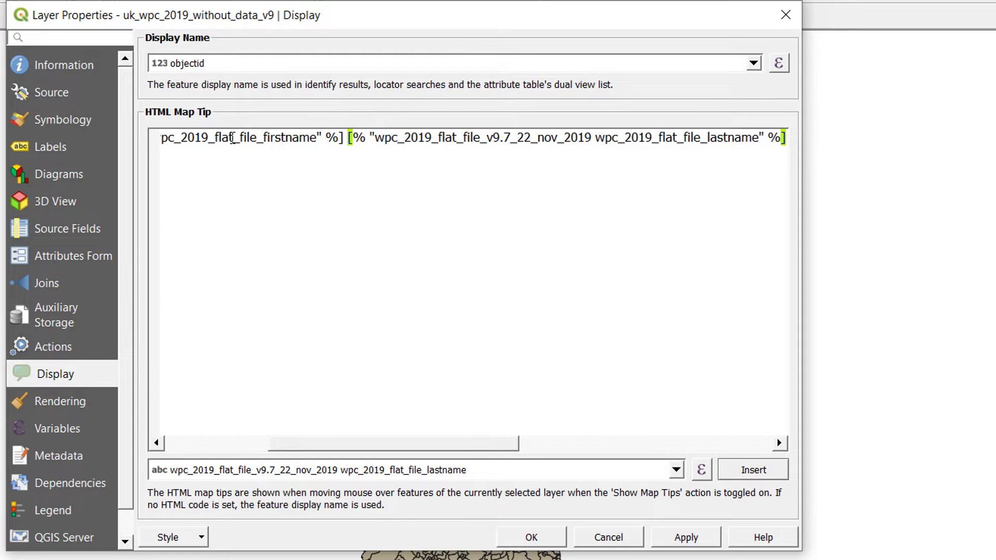
pyautogui.click(696, 534)
# - Close Layer Properties and check the MP's name pops up over a northern Scottish constituency
pyautogui.click(532, 536)
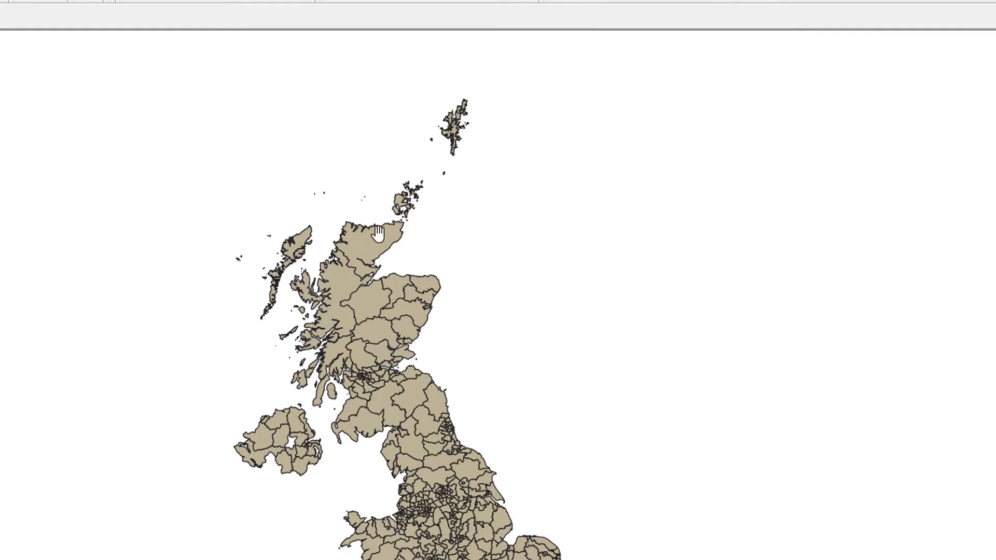
pyautogui.moveTo(374, 246)
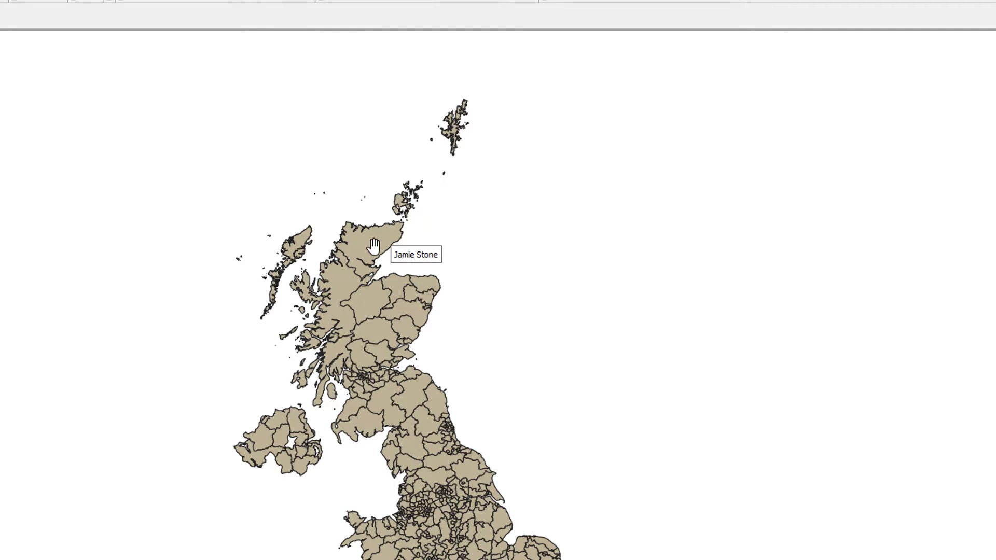